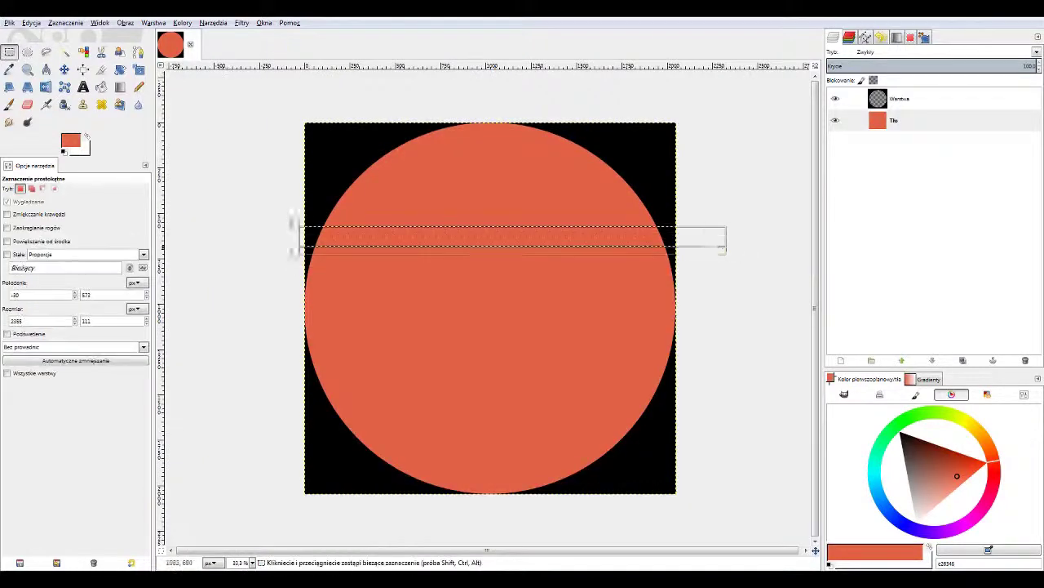
# - Type the 'Classical music' title in Aparajita Bold Italic, size 188, above the black band
pyautogui.press('t')
pyautogui.moveTo(338, 185); pyautogui.dragTo(634, 244)
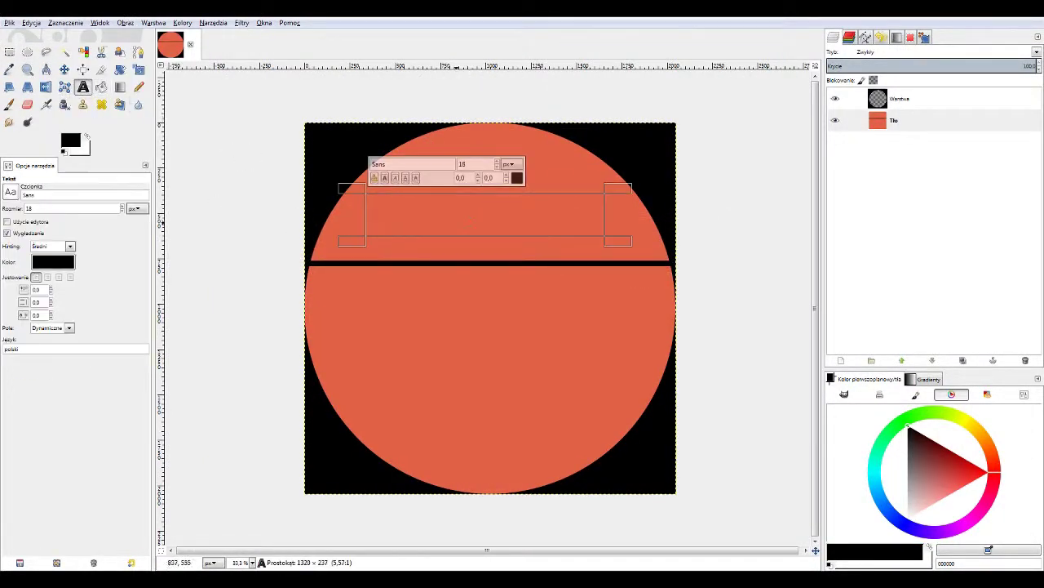
pyautogui.write('Classical musicAparajita')
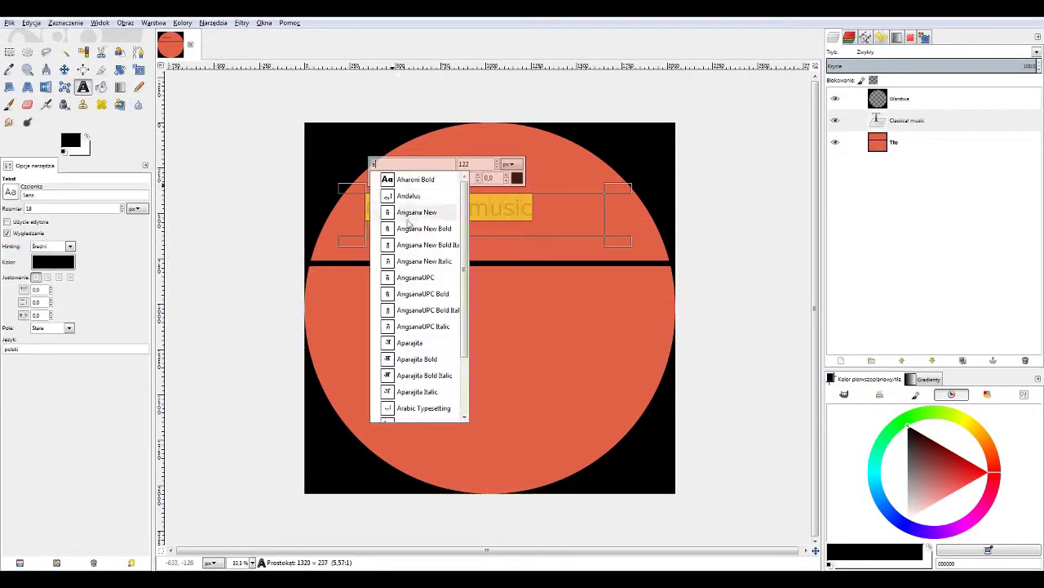
pyautogui.write('8m')
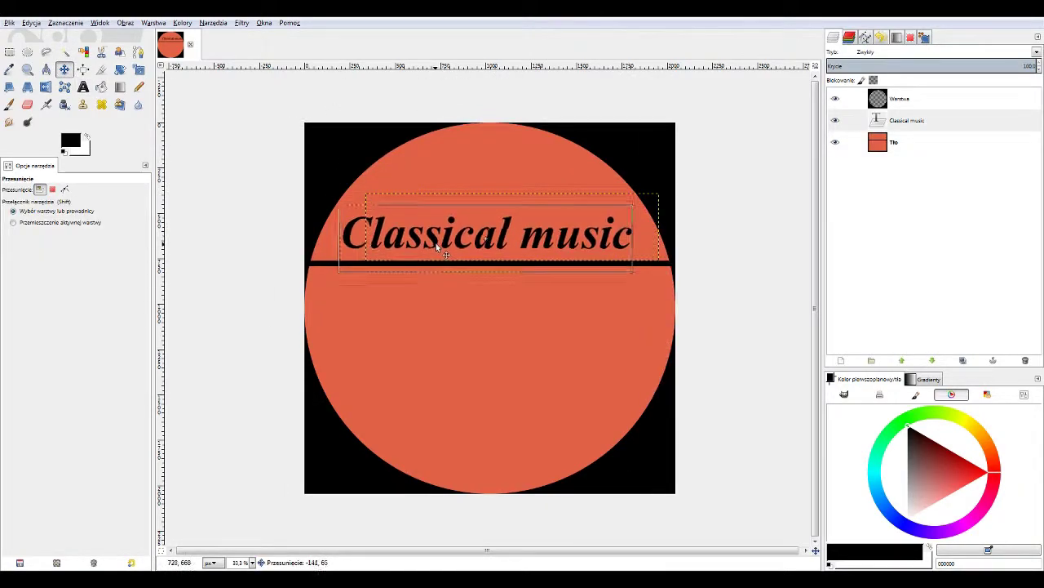
pyautogui.hotkey('shift', '2')
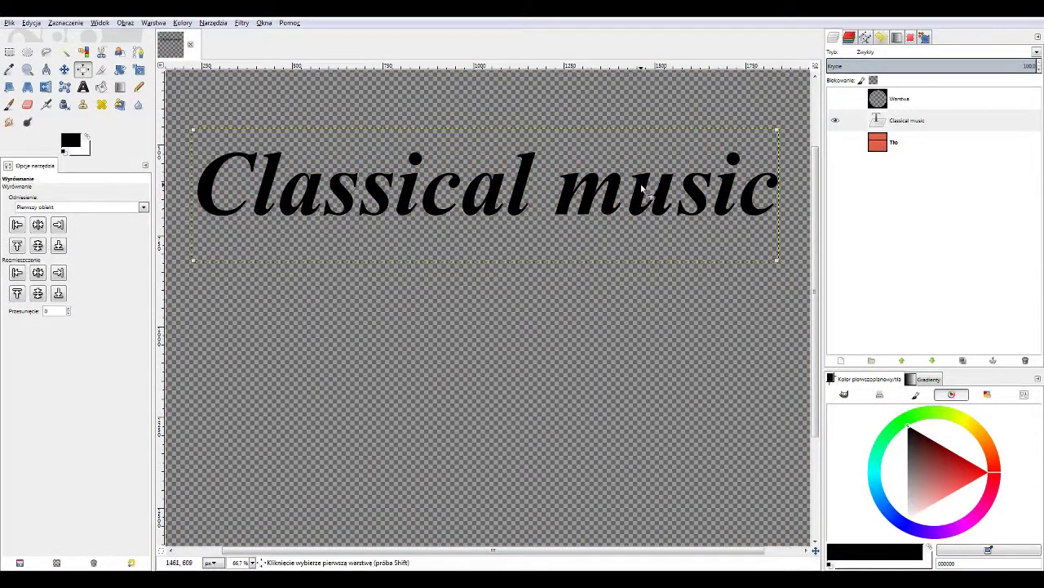
pyautogui.press('t')
pyautogui.write('Johann Sebastian Bach')
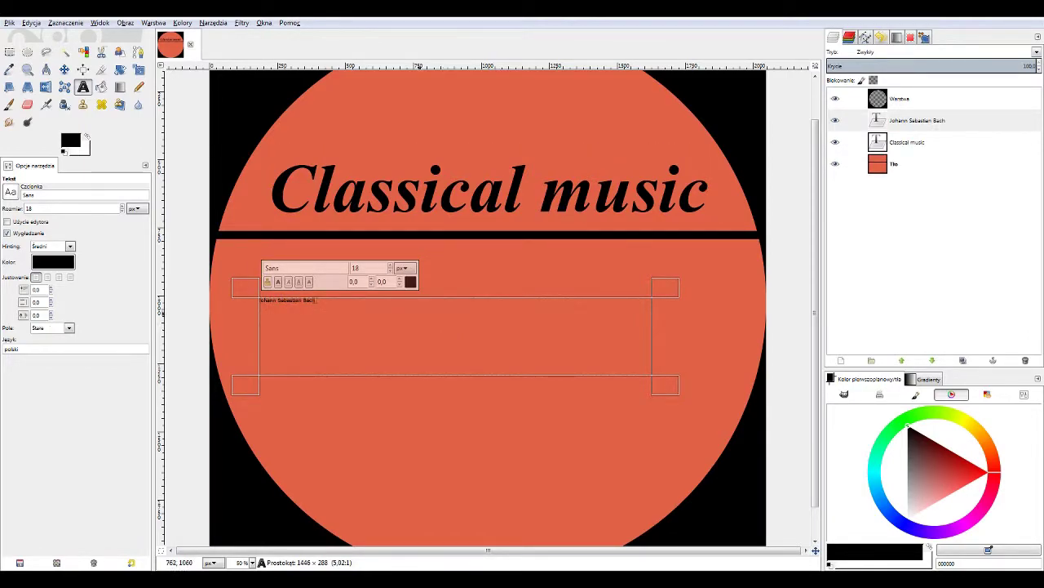
# - Add 'Johann Sebastian Bach' in Aparajita Bold Italic, then a smaller three-line Moonlight Sonata block beneath
pyautogui.hotkey('ctrl', 'a')
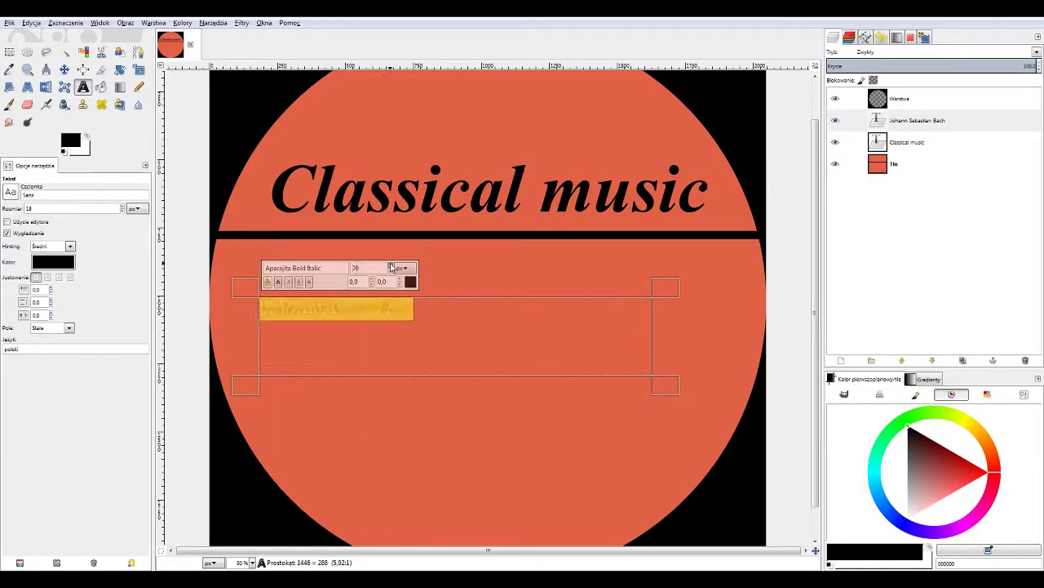
pyautogui.scroll(10, 393, 268)
pyautogui.moveTo(349, 328); pyautogui.dragTo(643, 445)
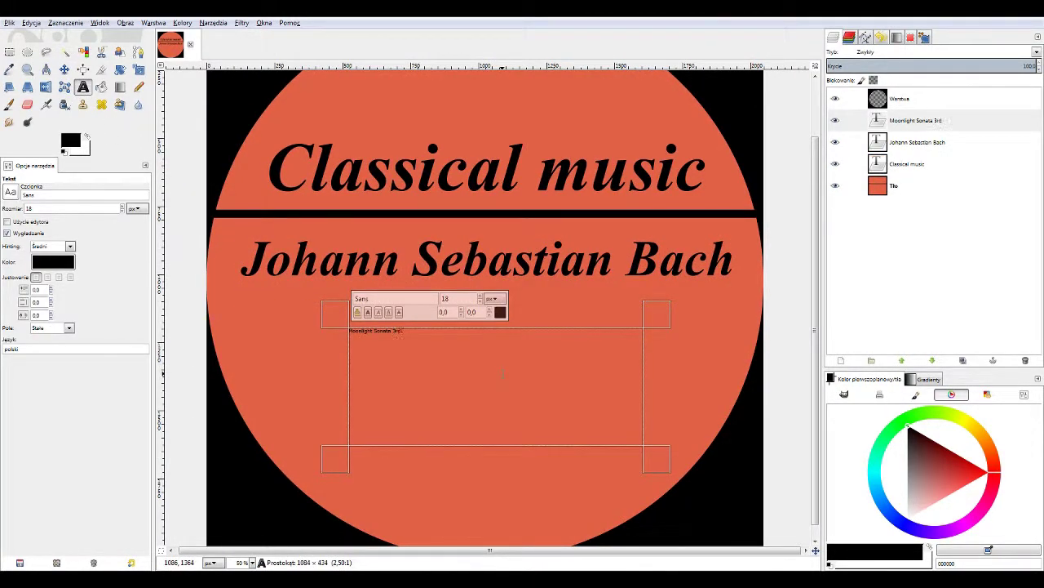
pyautogui.click(400, 318)
pyautogui.click(543, 377)
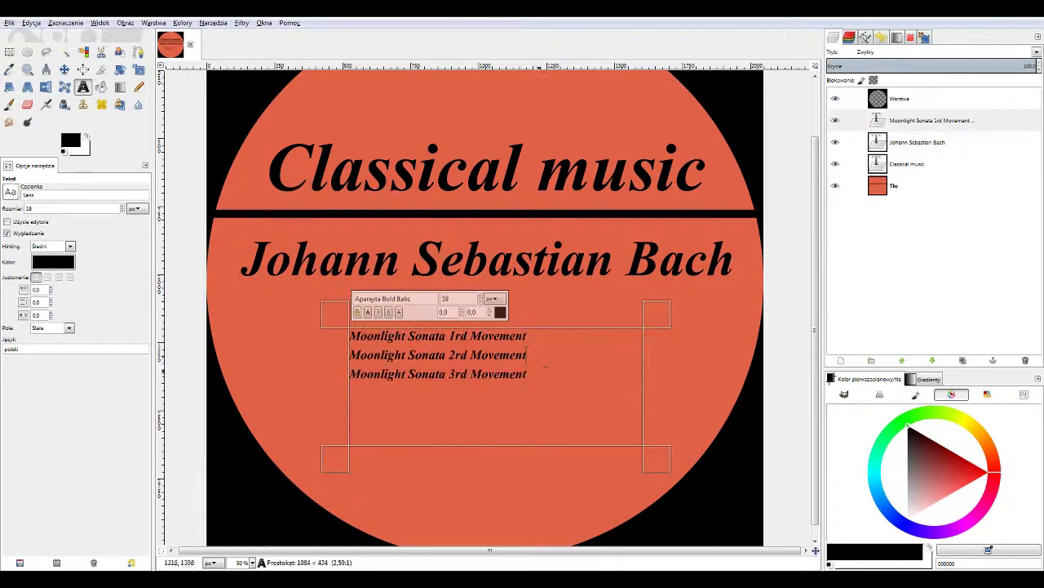
pyautogui.press('t')
pyautogui.scroll(-1, 654, 252)
pyautogui.write('Made in German')
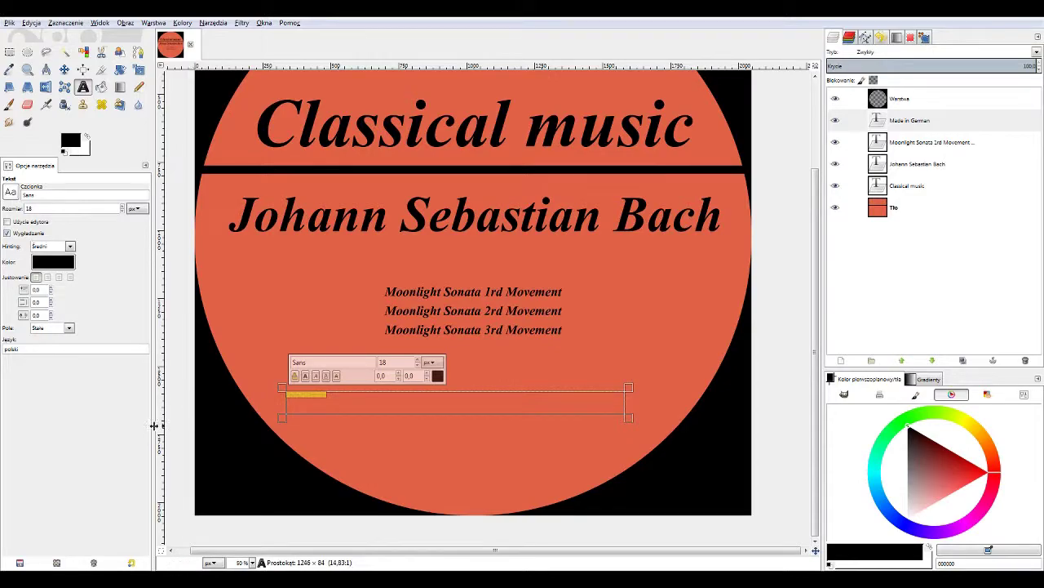
# - Style 'Made in German' in Aparajita Bold Italic and move it right of the Sonata lines
pyautogui.write('Aparajita Bold Italic')
pyautogui.press('Return')
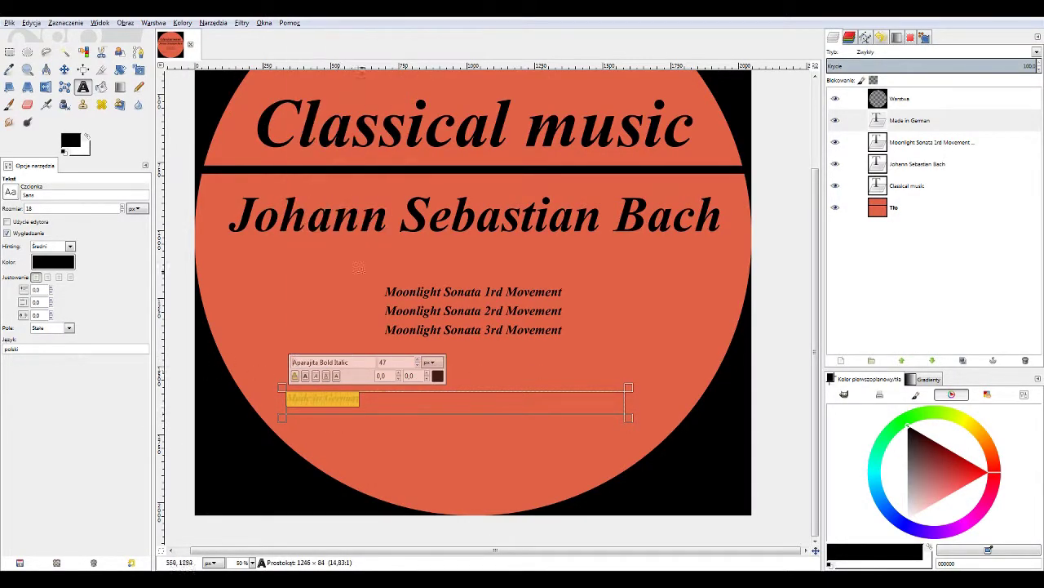
pyautogui.press('m')
pyautogui.moveTo(419, 365); pyautogui.dragTo(524, 367)
pyautogui.hotkey('ctrl', 'z')
pyautogui.moveTo(359, 399); pyautogui.dragTo(683, 296)
pyautogui.scroll(3, 335, 476)
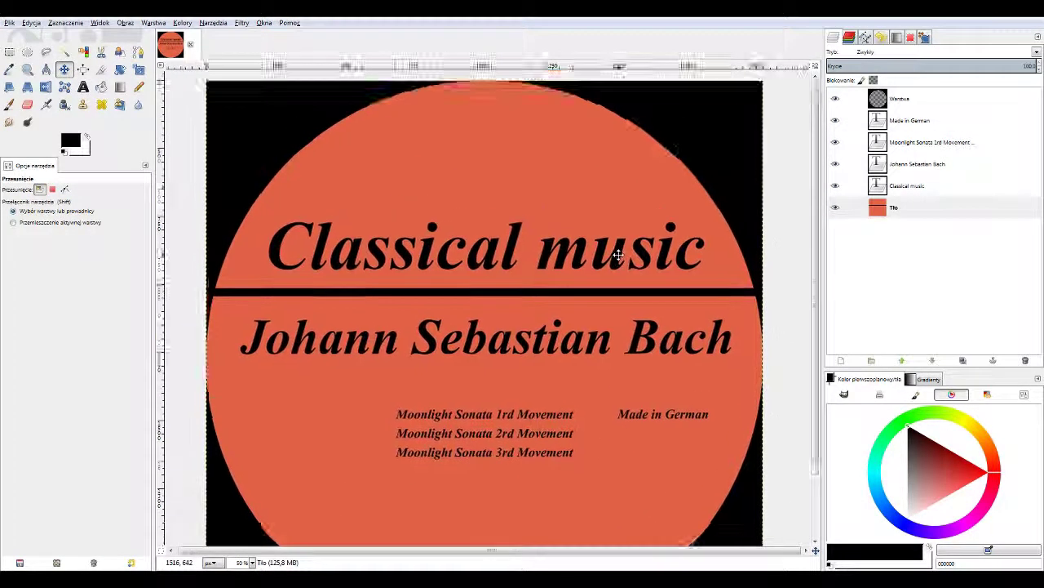
pyautogui.scroll(1, 334, 476)
# - Add a Webdings 'f' flower-bouquet symbol above the 'Classical music' title
pyautogui.press('t')
pyautogui.moveTo(363, 168); pyautogui.dragTo(609, 265)
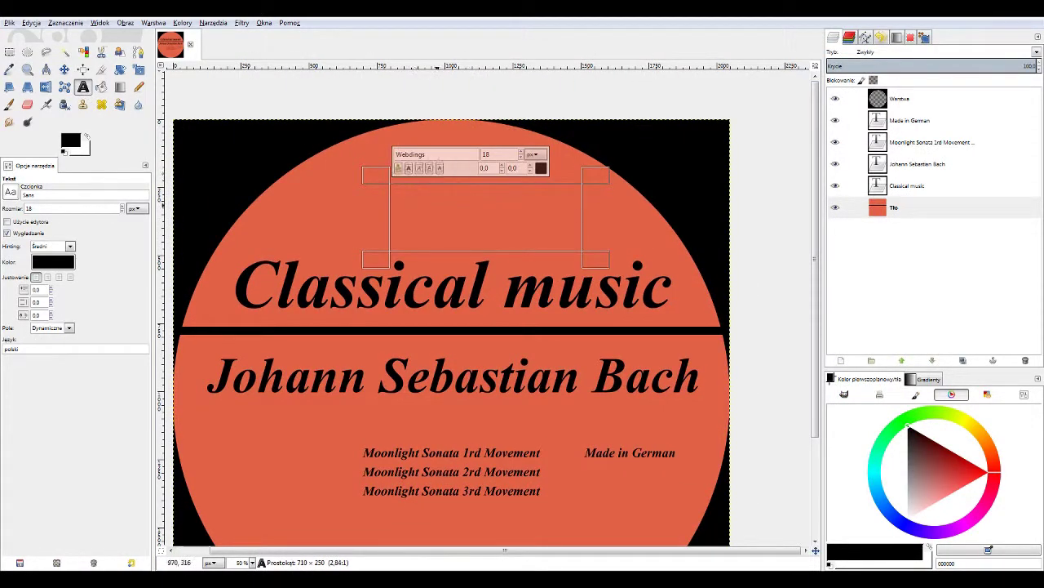
pyautogui.write('fm')
pyautogui.moveTo(411, 195); pyautogui.dragTo(426, 190)
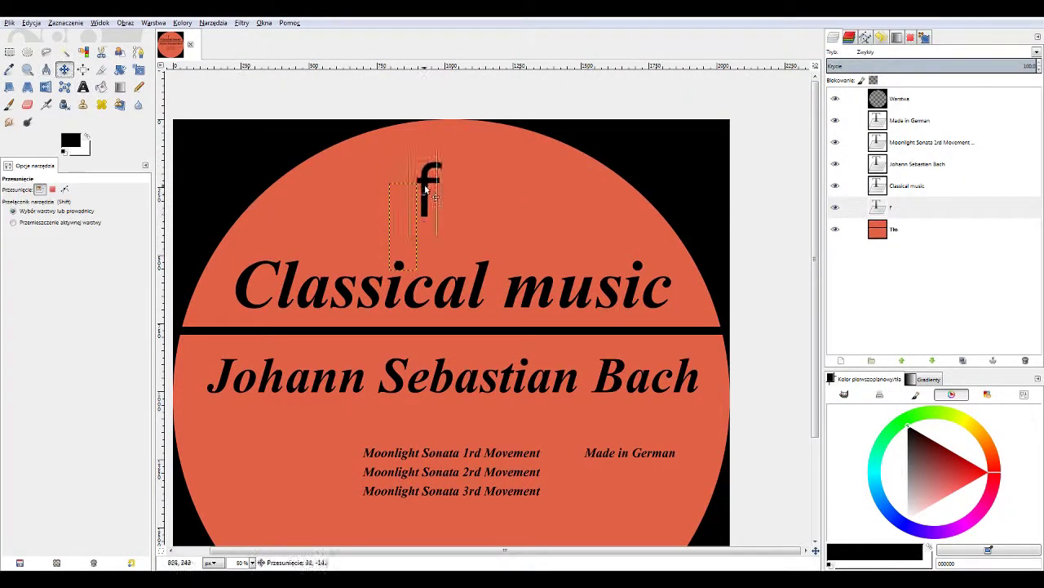
pyautogui.doubleClick(877, 207)
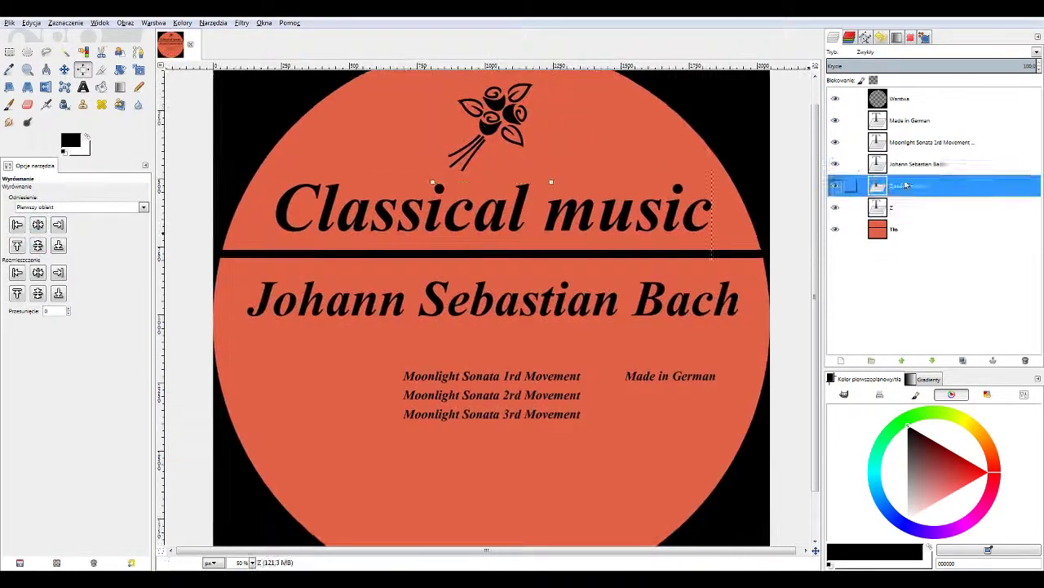
pyautogui.doubleClick(877, 142)
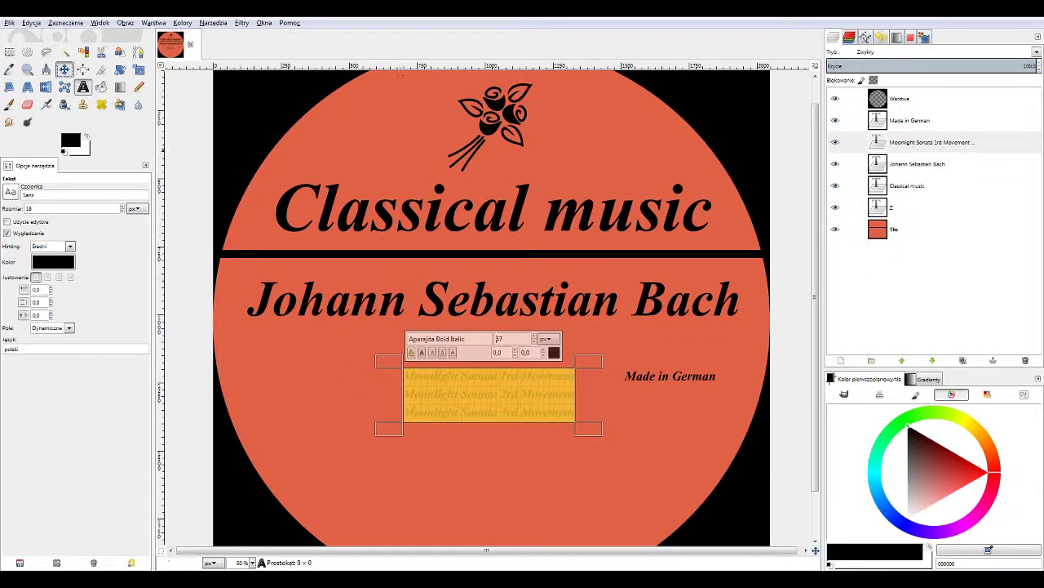
# - Place the 'SX 1187 A' catalogue code on the label's left and bucket-fill the orange area red
pyautogui.click(65, 69)
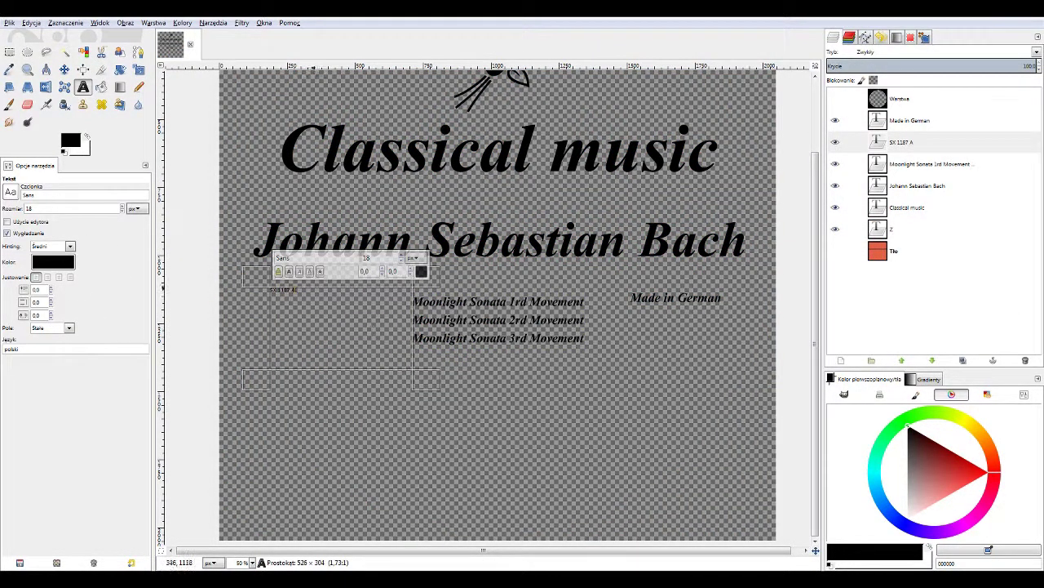
pyautogui.click(457, 343)
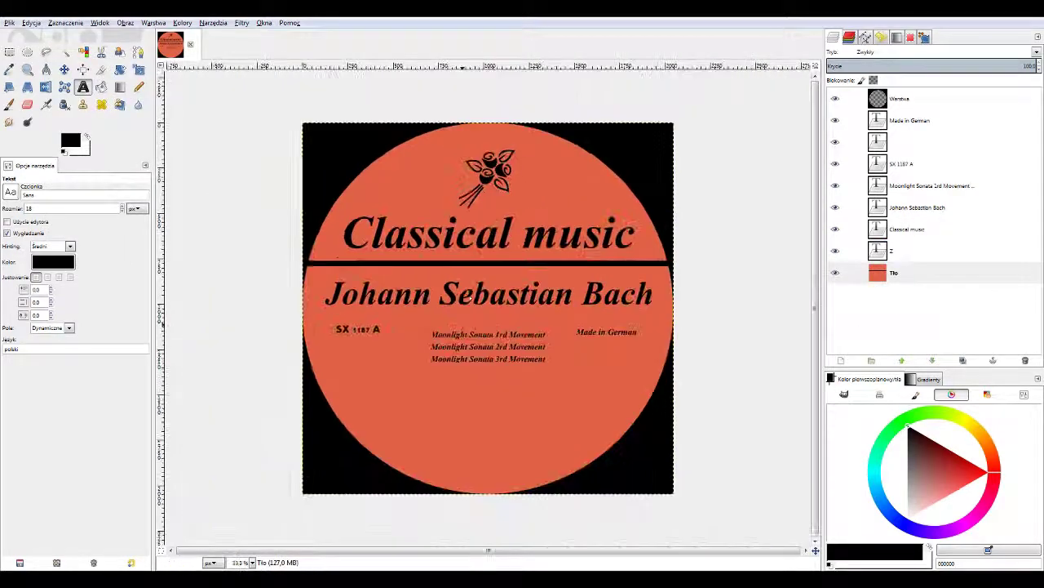
pyautogui.click(581, 393)
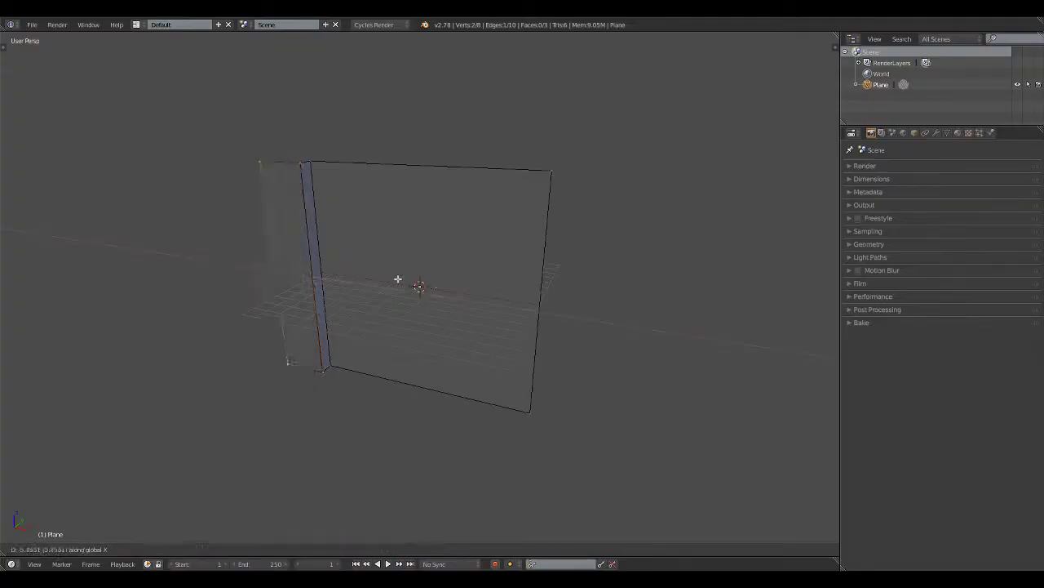
# - Add a circle mesh, extrude and scale its edge inward, and fill it into a flat disc
pyautogui.click(85, 548)
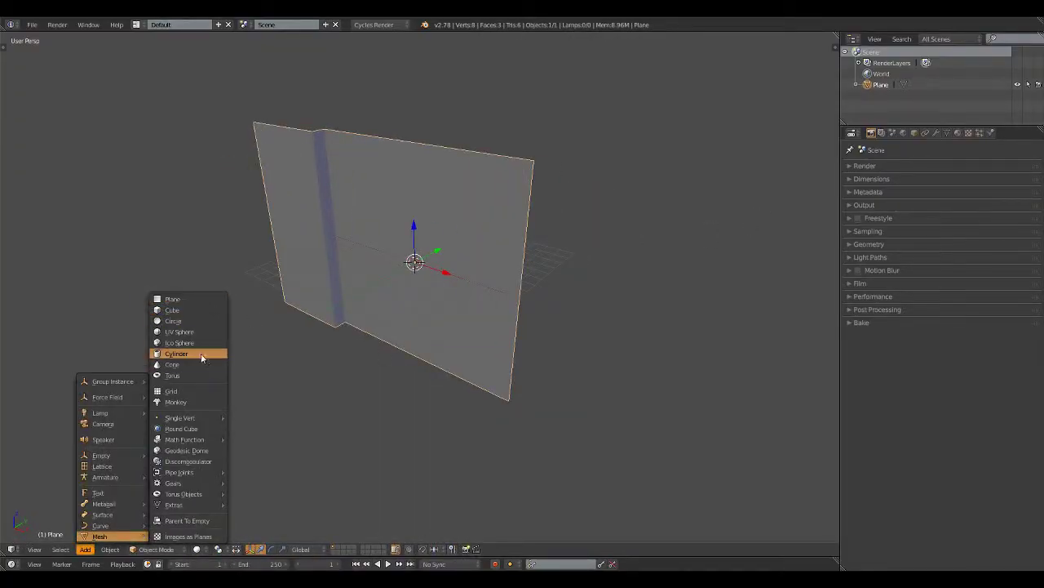
pyautogui.click(195, 353)
pyautogui.press('KP_7')
pyautogui.press('Tab')
pyautogui.press('e')
pyautogui.press('s')
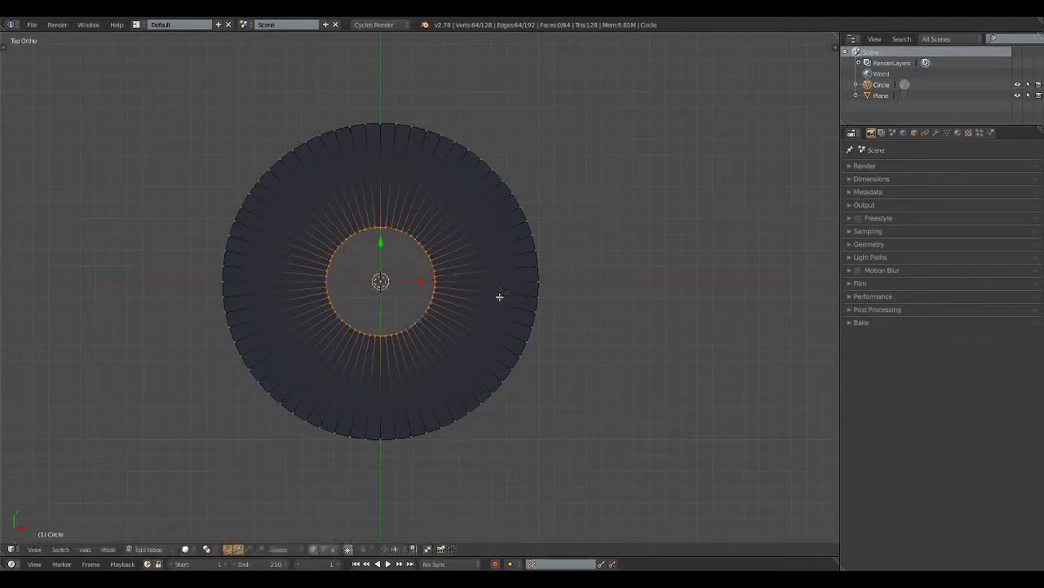
pyautogui.press('a')
pyautogui.press('x')
pyautogui.click(539, 405)
# - Select the record's inner disc and switch to the UV Editing layout
pyautogui.scroll(2, 482, 191)
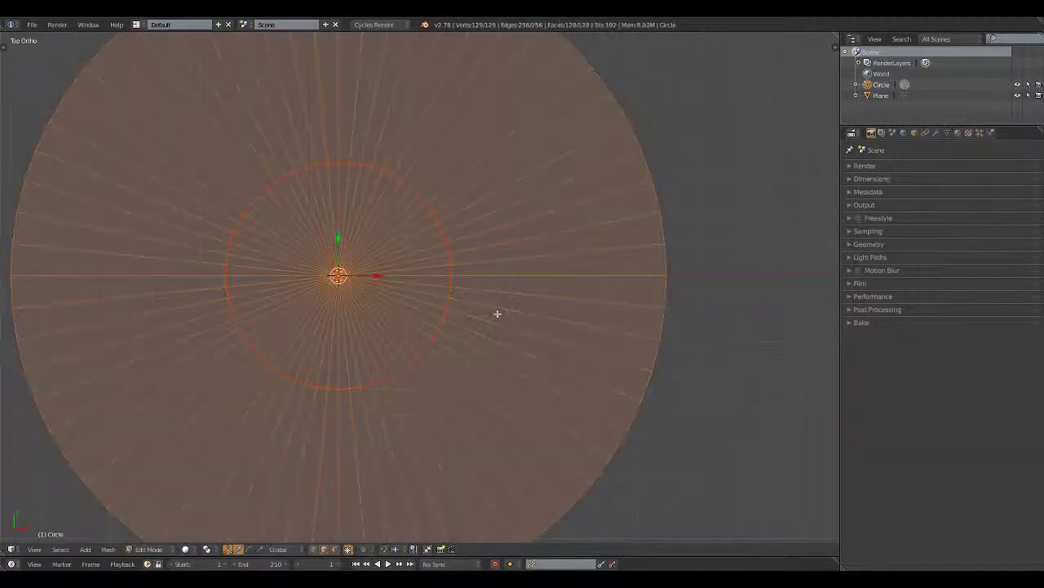
pyautogui.press('a')
pyautogui.scroll(-2, 443, 210)
pyautogui.click(403, 291)
pyautogui.hotkey('ctrl', 'i')
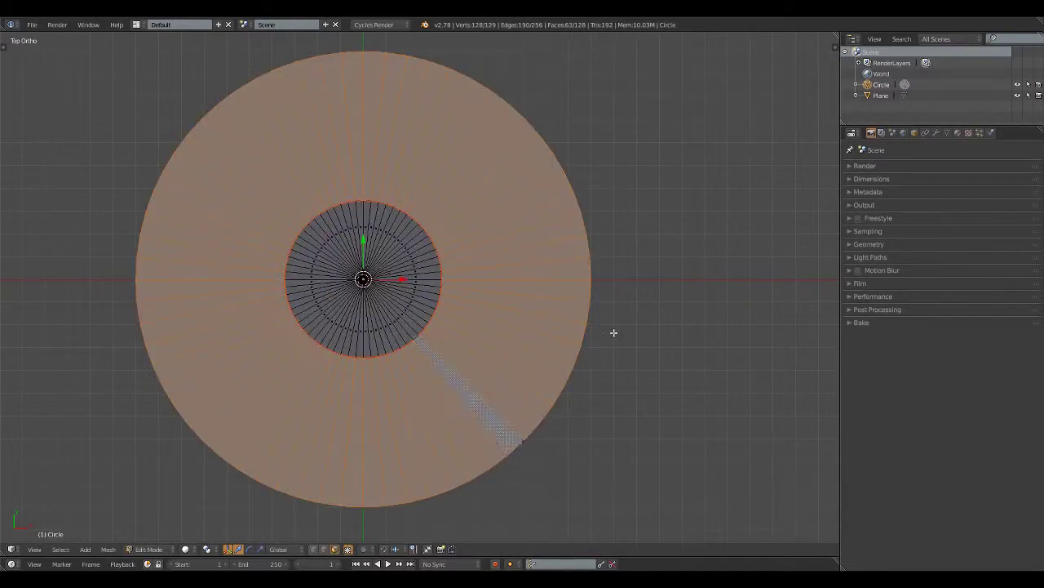
pyautogui.hotkey('ctrl', 'i')
pyautogui.click(163, 24)
pyautogui.click(163, 82)
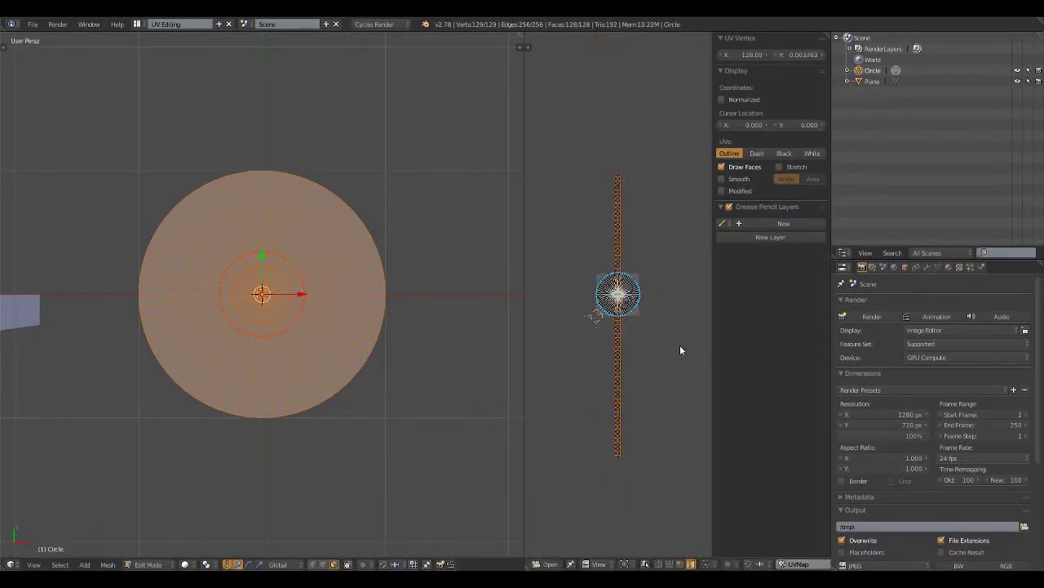
# - Scale the record's UVs about nine times along the X axis
pyautogui.press('s')
pyautogui.press('x')
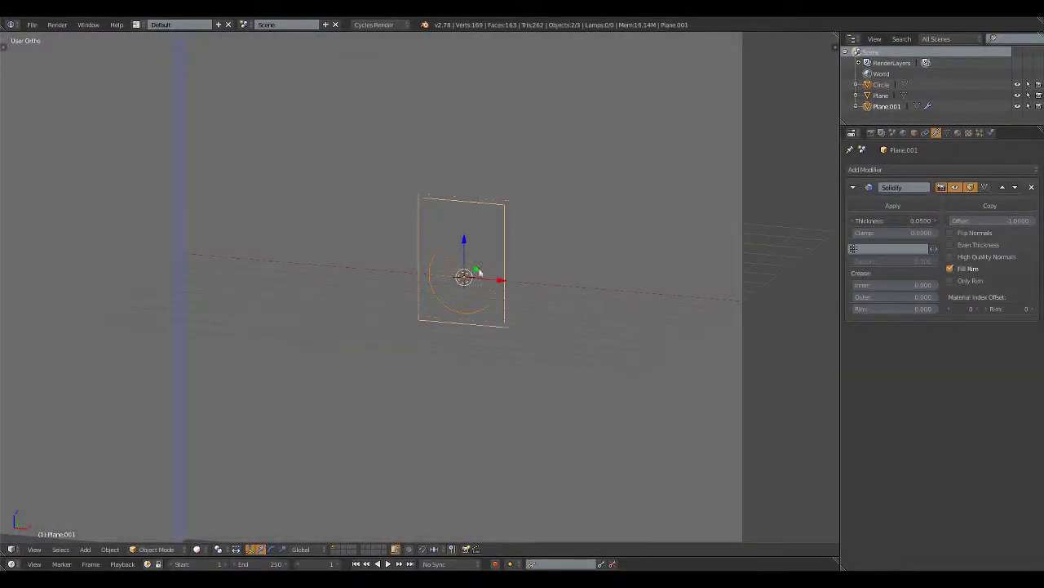
# - Duplicate the selected wall geometry and move the copy along one axis to extend the wall
pyautogui.hotkey('shift', 'd')
pyautogui.press('z')
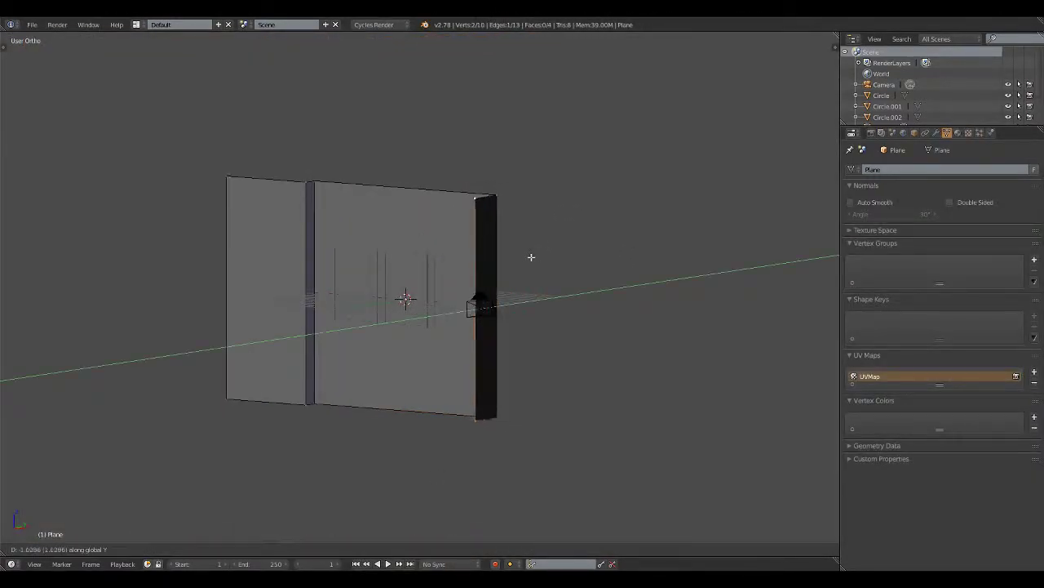
# - Confirm the wall edge's position, aim the camera in fly mode, and check an F12 test render
pyautogui.click(600, 285)
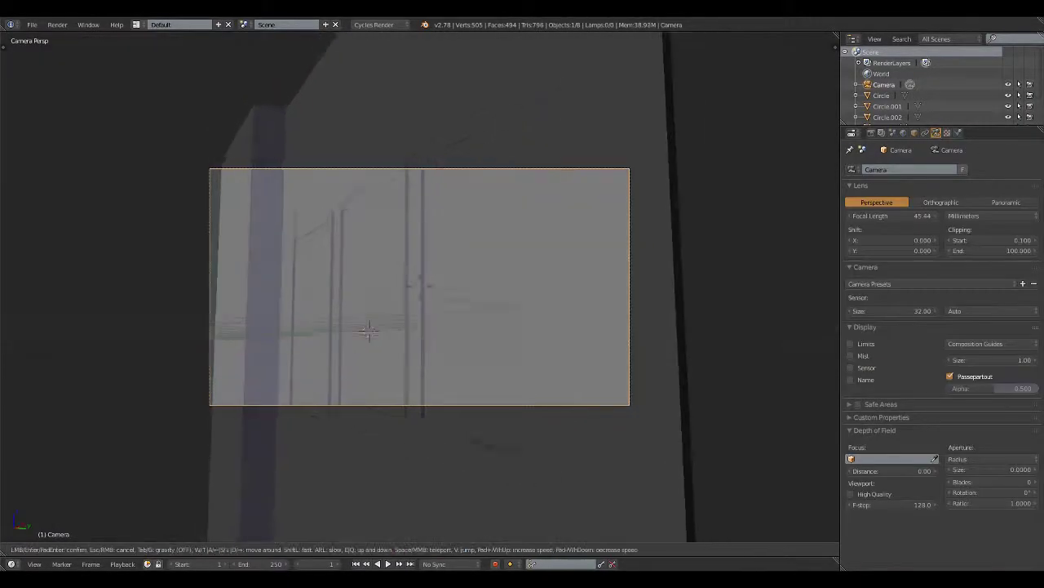
pyautogui.click(567, 215)
pyautogui.press('F12')
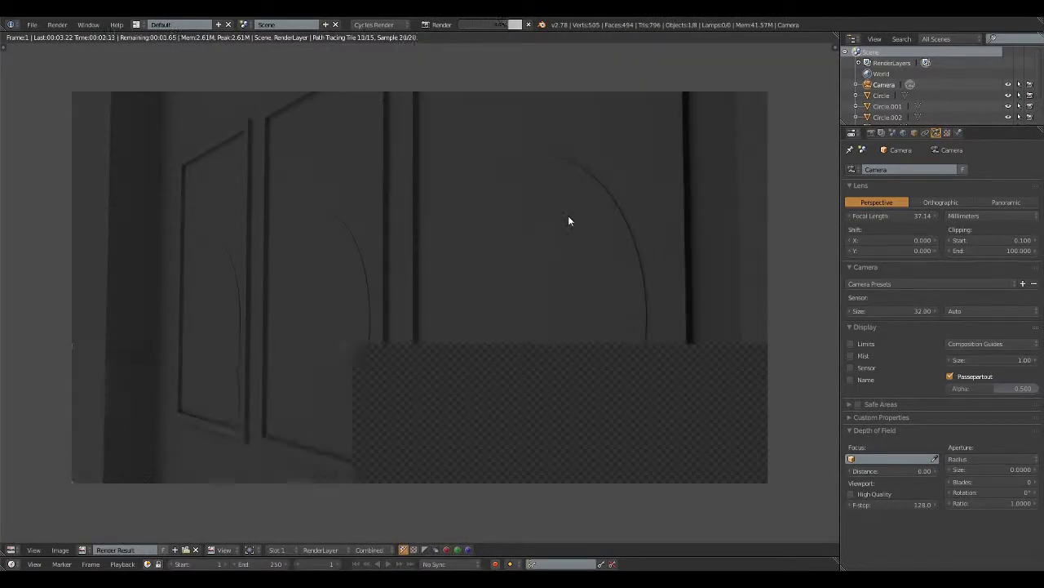
pyautogui.press('Escape')
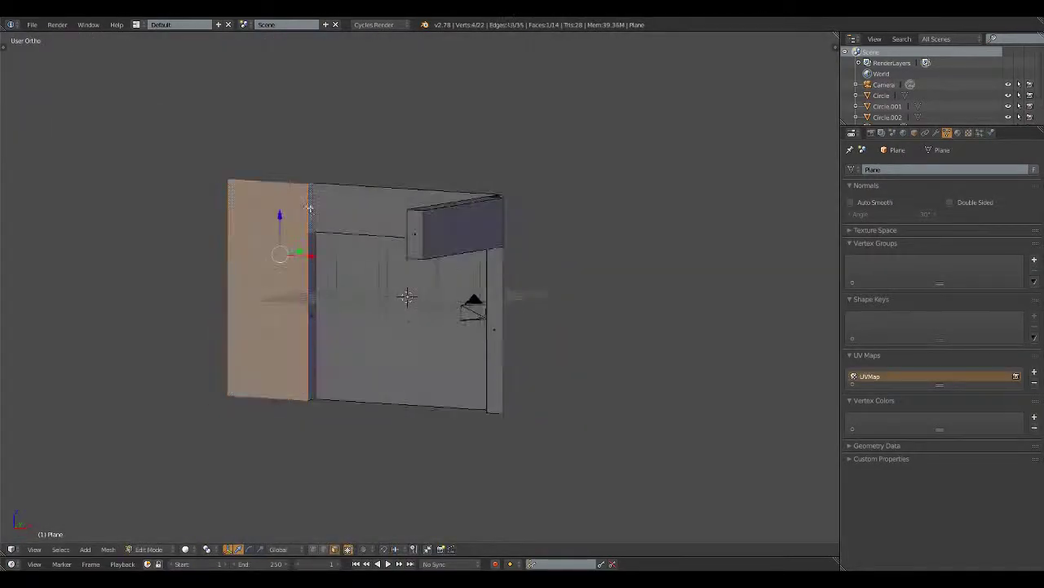
pyautogui.moveTo(309, 208); pyautogui.dragTo(447, 216, button='middle')
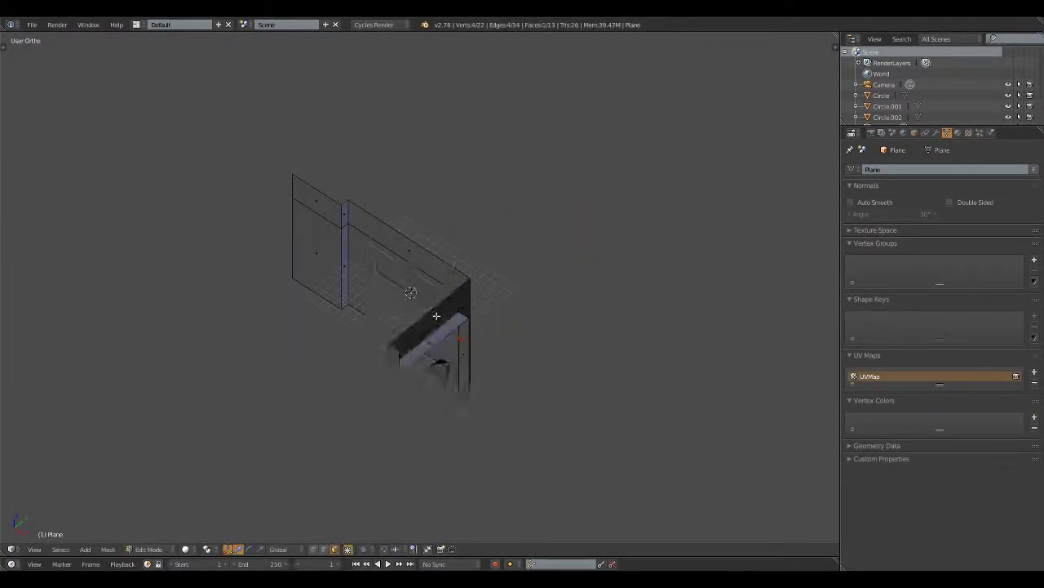
# - Return to Object Mode and save the project into the Projects 2017 folder
pyautogui.press('F12')
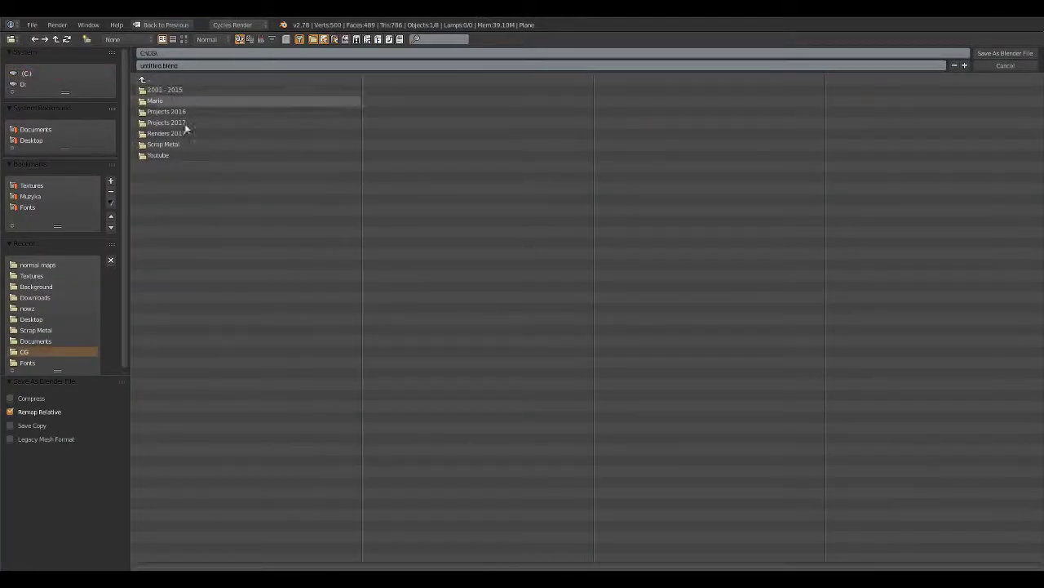
pyautogui.click(184, 124)
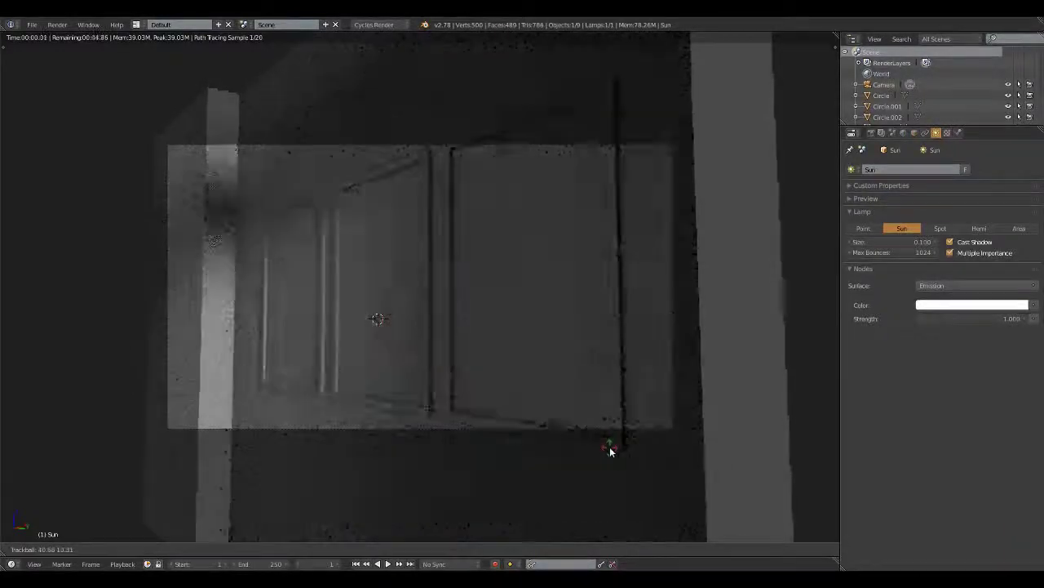
# - Fix the sun lamp's new angle across the wall and check the lighting with an F12 render
pyautogui.click(606, 439)
pyautogui.press('F12')
pyautogui.press('Escape')
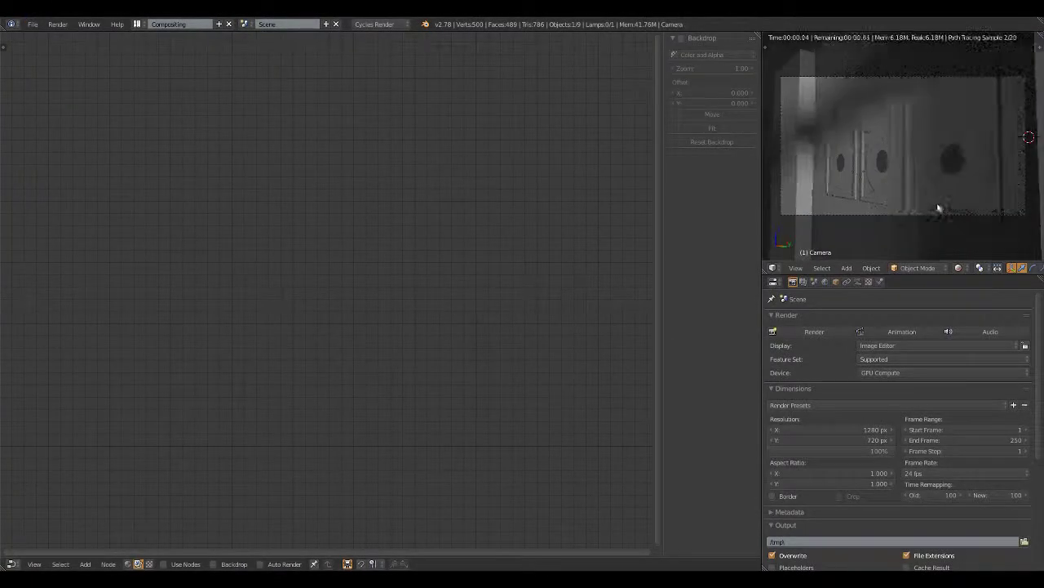
# - Enable camera depth of field with focus distance 10.09 and a 0.2 aperture size
pyautogui.scroll(-4, 799, 467)
pyautogui.scroll(-3, 799, 468)
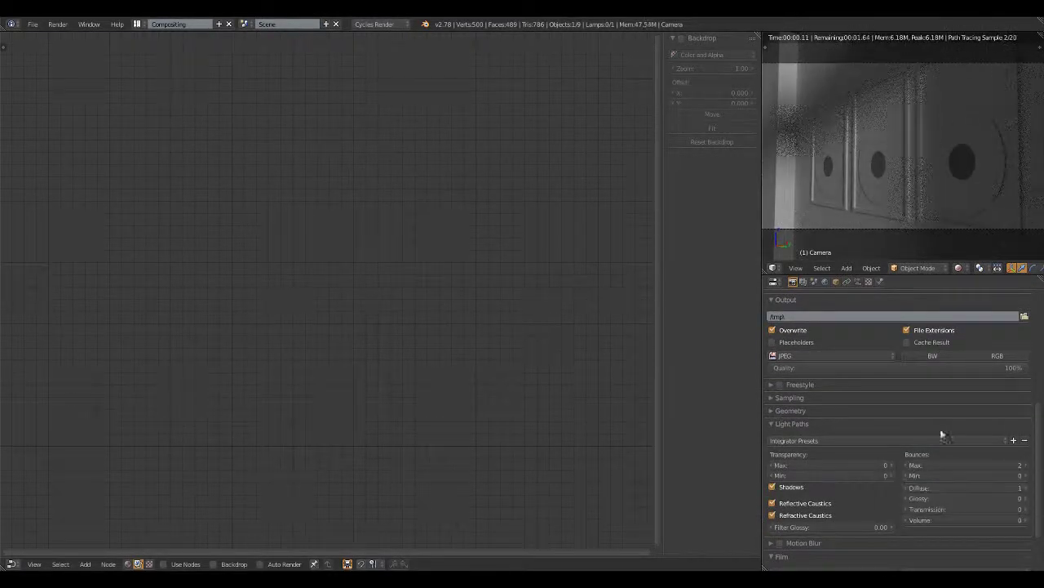
pyautogui.click(826, 282)
pyautogui.click(857, 282)
pyautogui.scroll(-5, 897, 408)
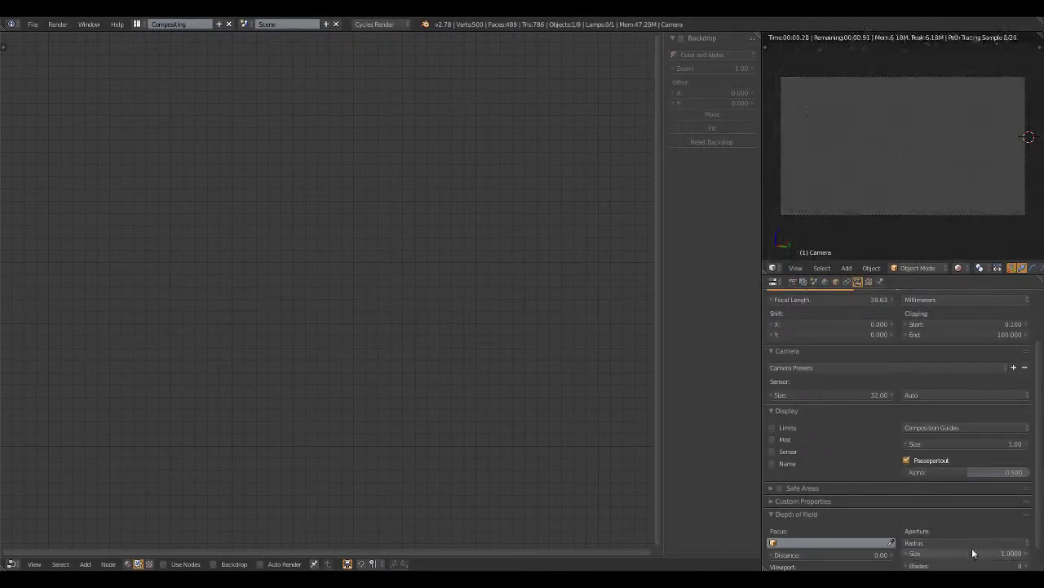
pyautogui.moveTo(832, 554); pyautogui.dragTo(873, 555)
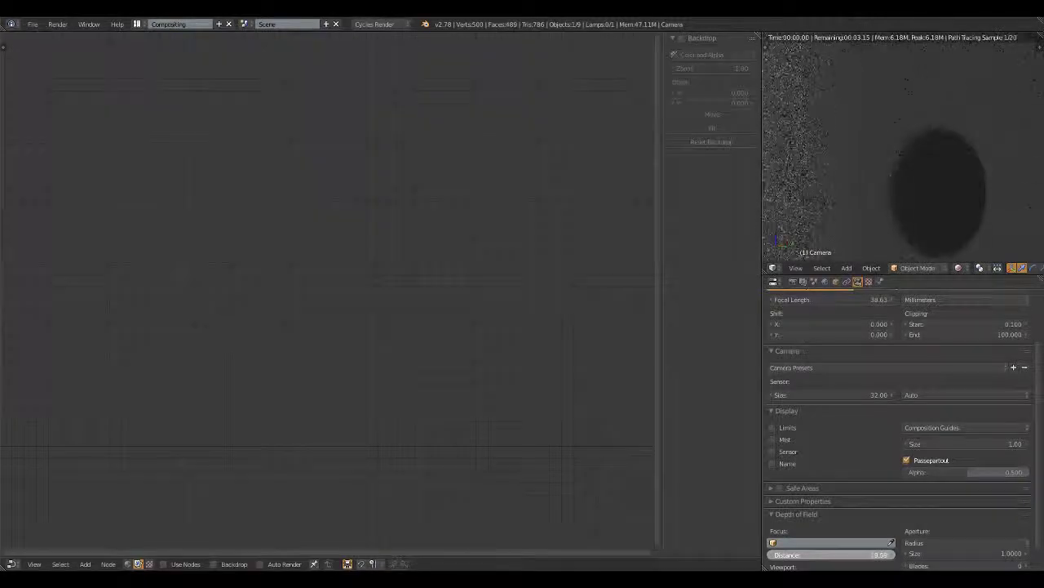
pyautogui.press('Return')
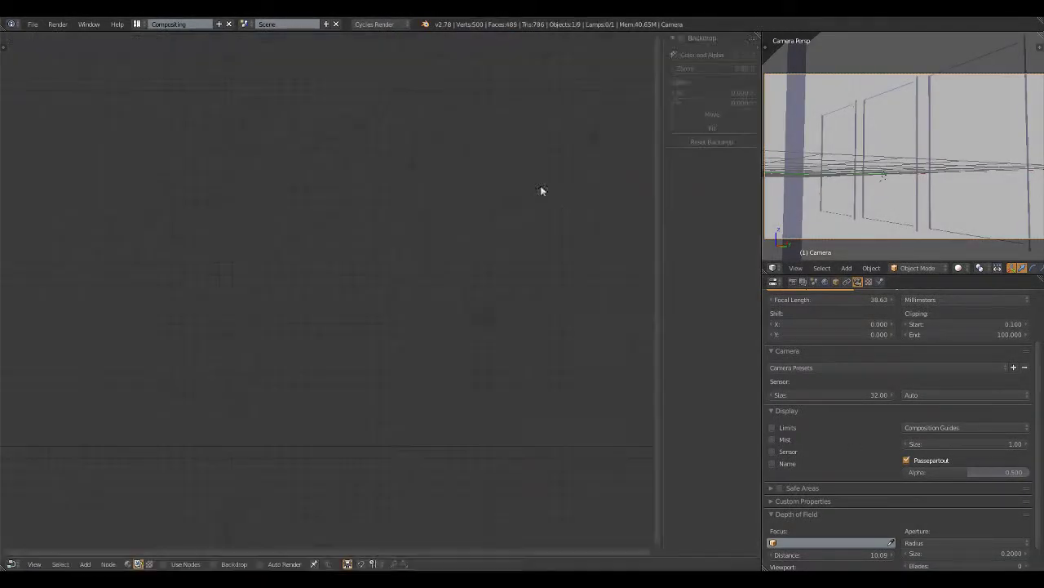
# - Set the wall material's diffuse colour to cream and preview in rendered view
pyautogui.click(947, 432)
pyautogui.click(967, 326)
pyautogui.hotkey('shift', 'z')
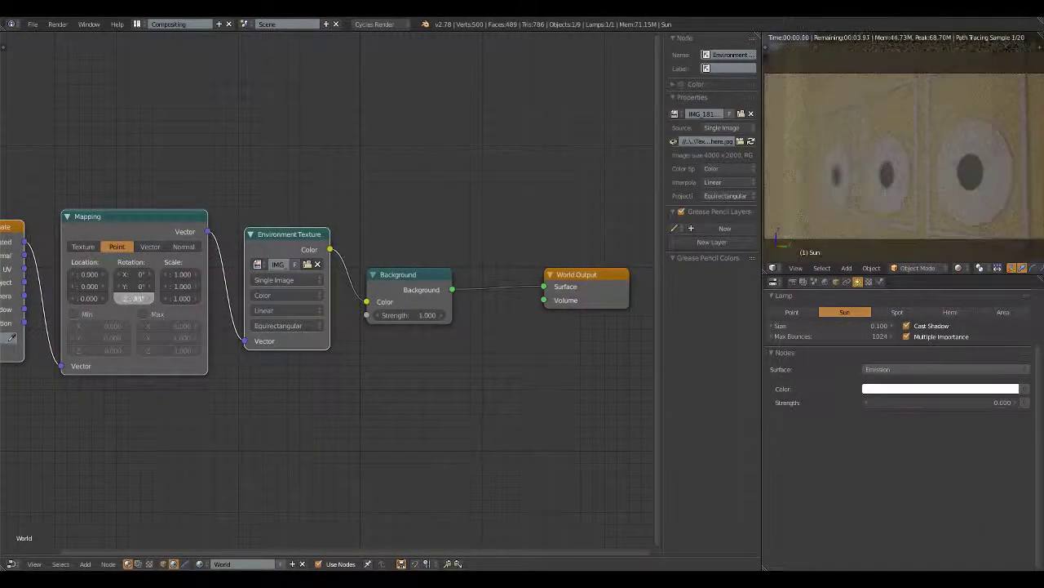
# - Select the world's Background node to adjust its strength
pyautogui.scroll(2, 958, 405)
pyautogui.click(402, 316)
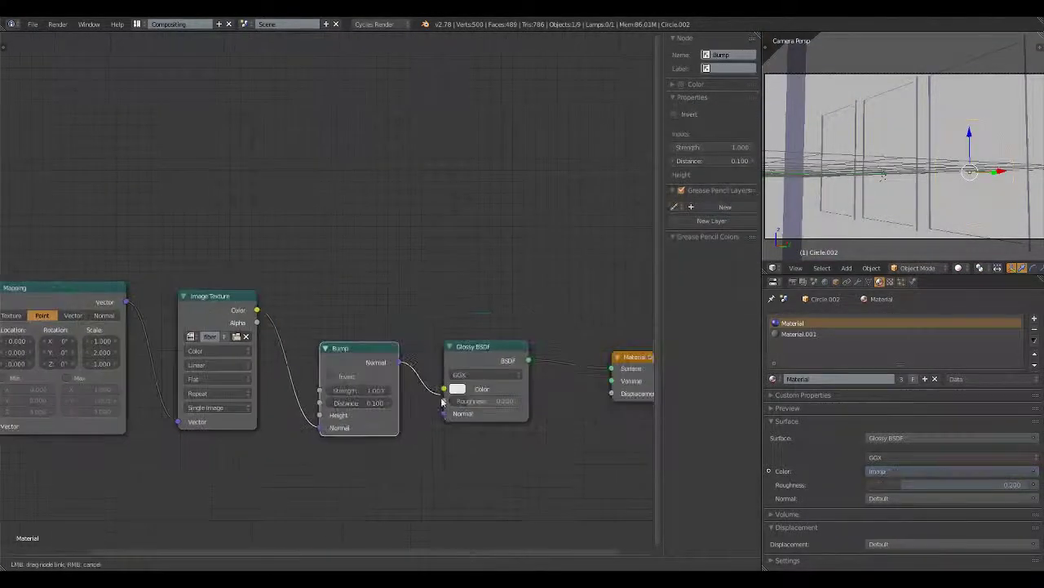
# - Set the Mapping Y scale to 4 and tune the Bump distance down to 0.002
pyautogui.click(920, 195)
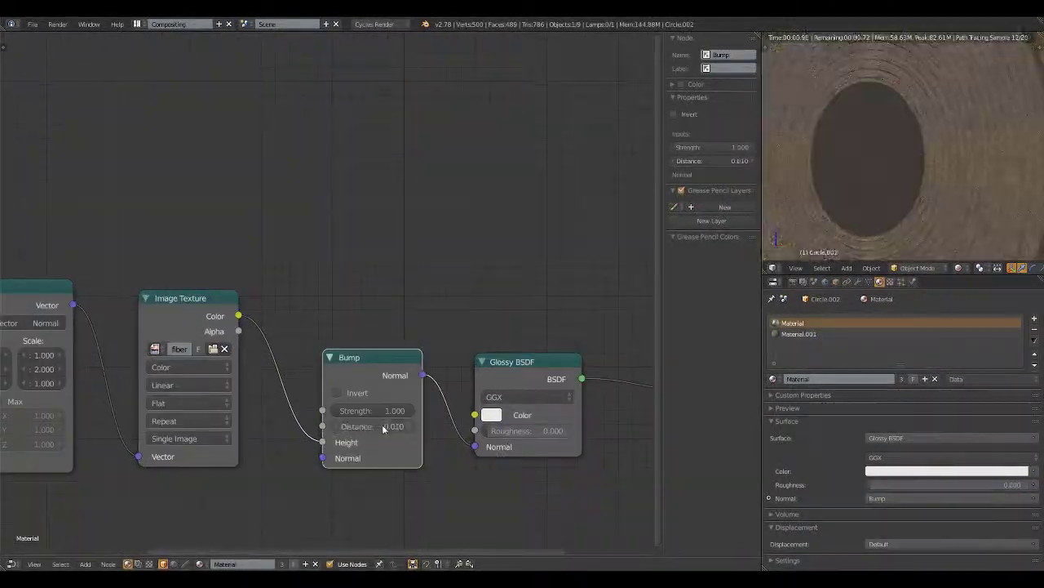
pyautogui.click(102, 347)
pyautogui.write('3')
pyautogui.press('Return')
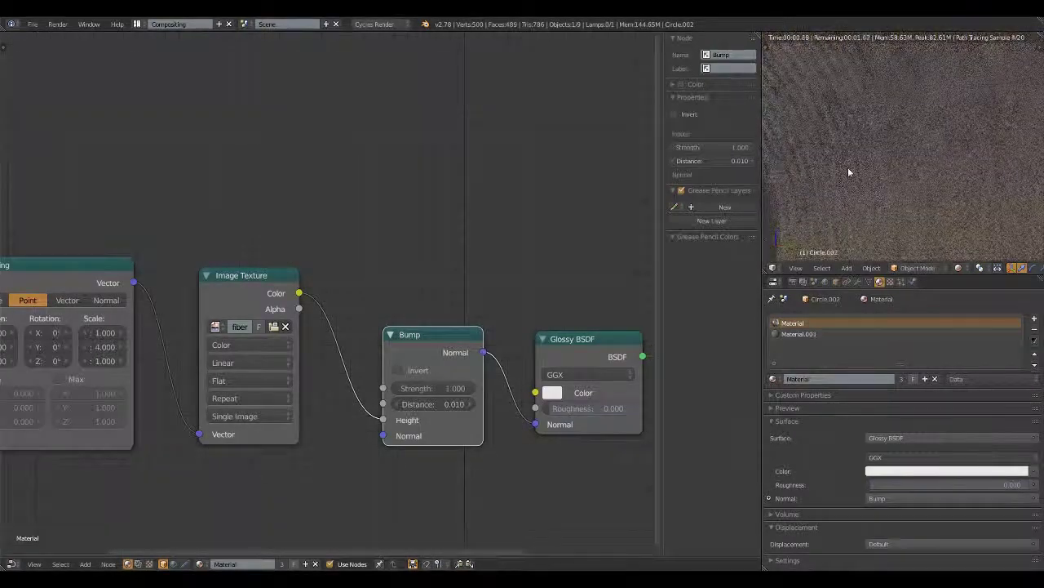
pyautogui.doubleClick(443, 404)
pyautogui.write('0.05')
pyautogui.press('Return')
pyautogui.doubleClick(443, 404)
pyautogui.write('5')
pyautogui.press('Return')
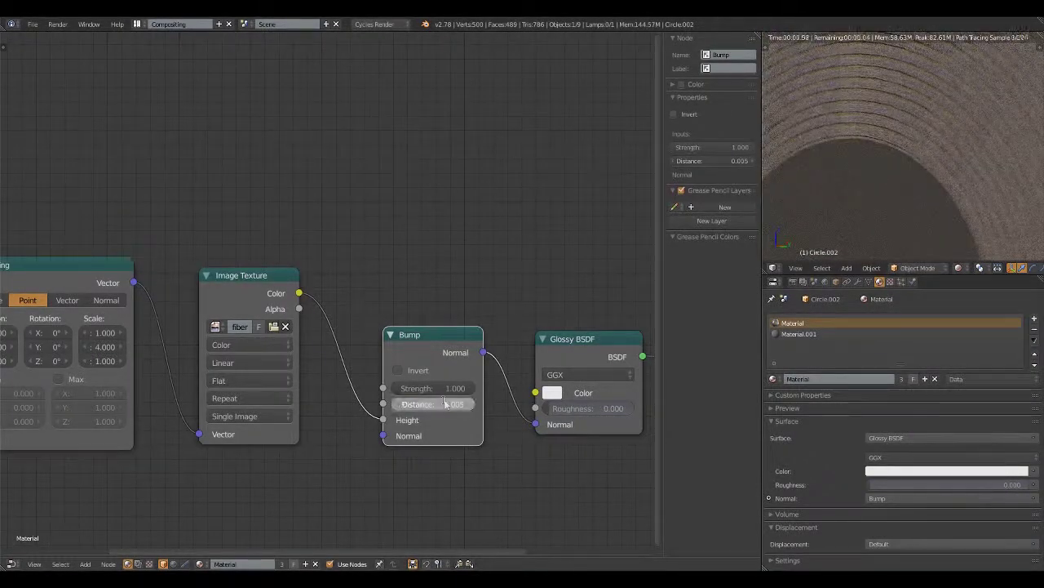
pyautogui.click(394, 404)
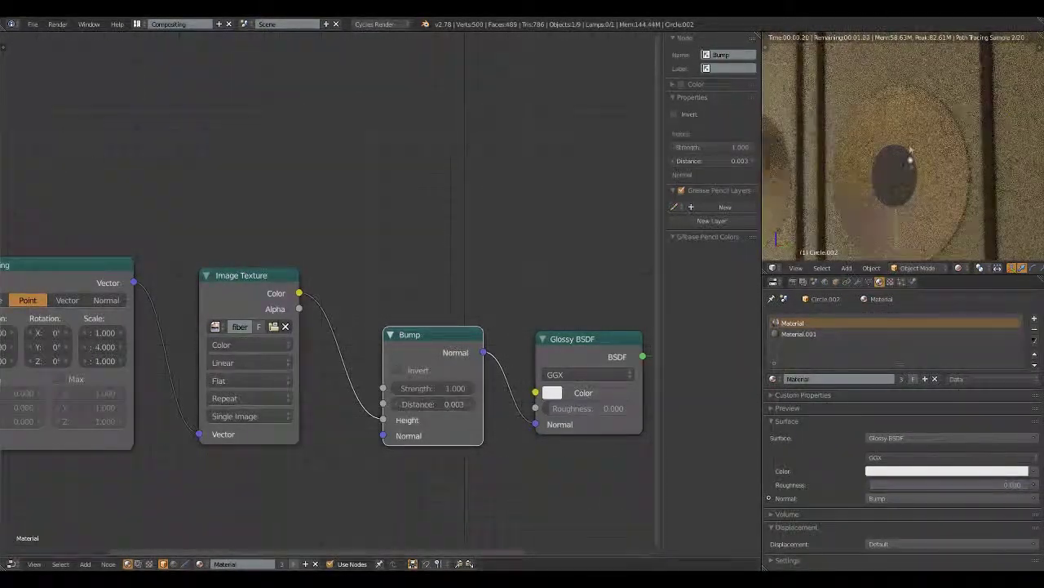
pyautogui.click(552, 393)
# - Darken the vinyl's Glossy BSDF colour
pyautogui.moveTo(662, 191); pyautogui.dragTo(662, 302)
pyautogui.click(394, 404)
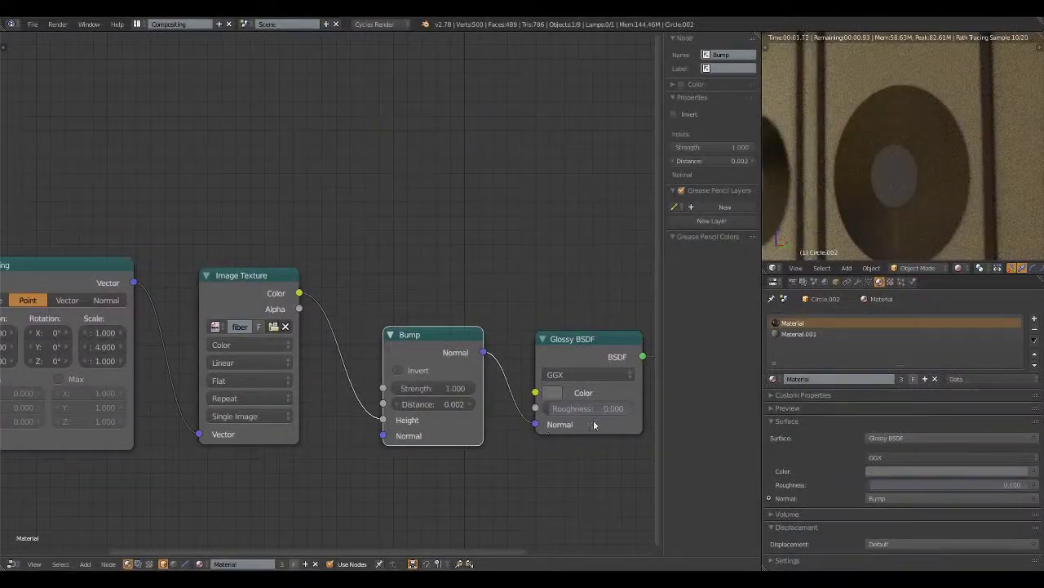
pyautogui.click(552, 393)
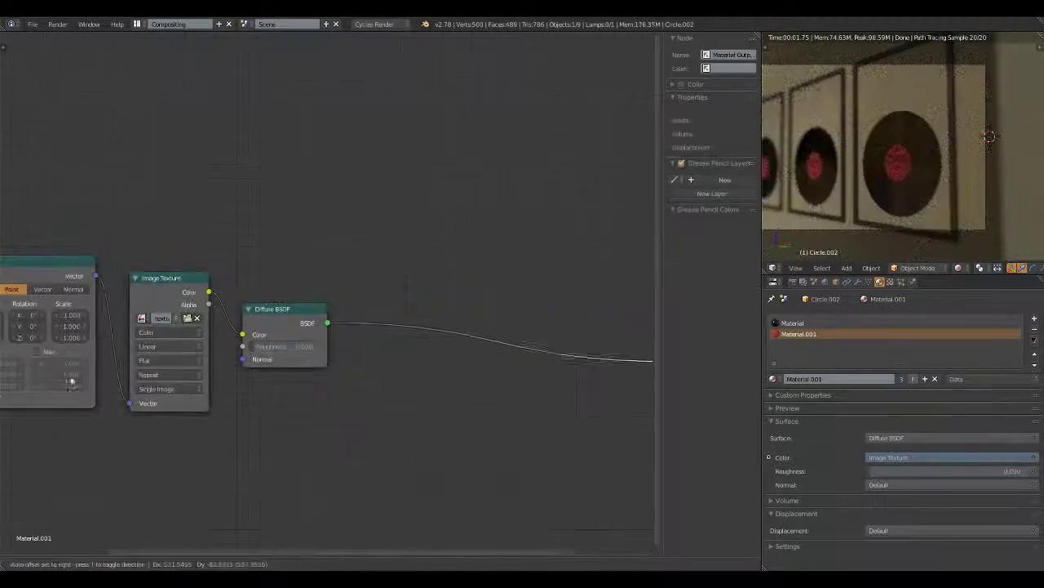
# - Insert Separate HSV and Combine HSV nodes between the label texture and Diffuse shader
pyautogui.click(86, 564)
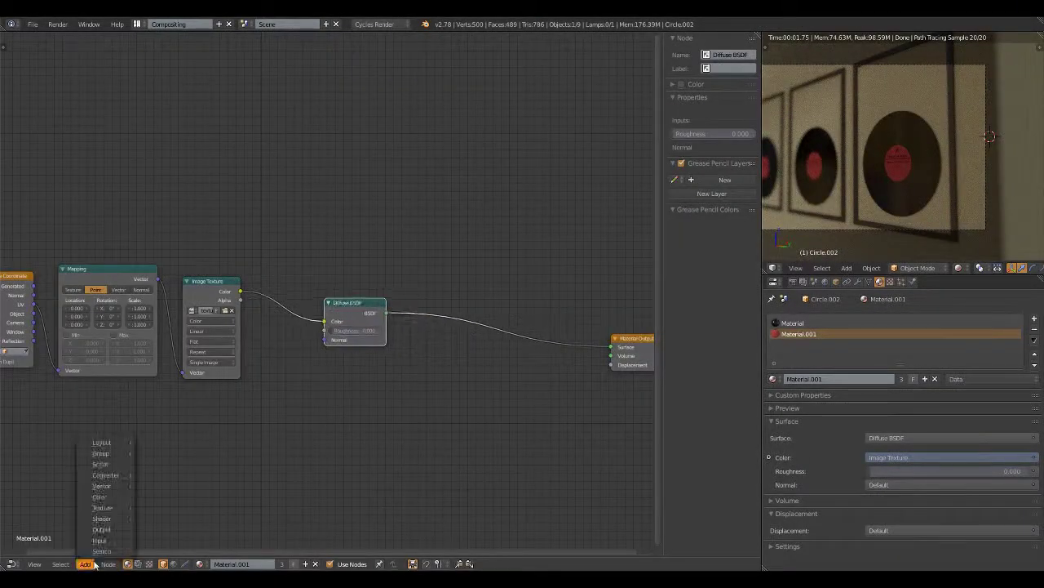
pyautogui.click(175, 368)
pyautogui.click(302, 310)
pyautogui.click(86, 563)
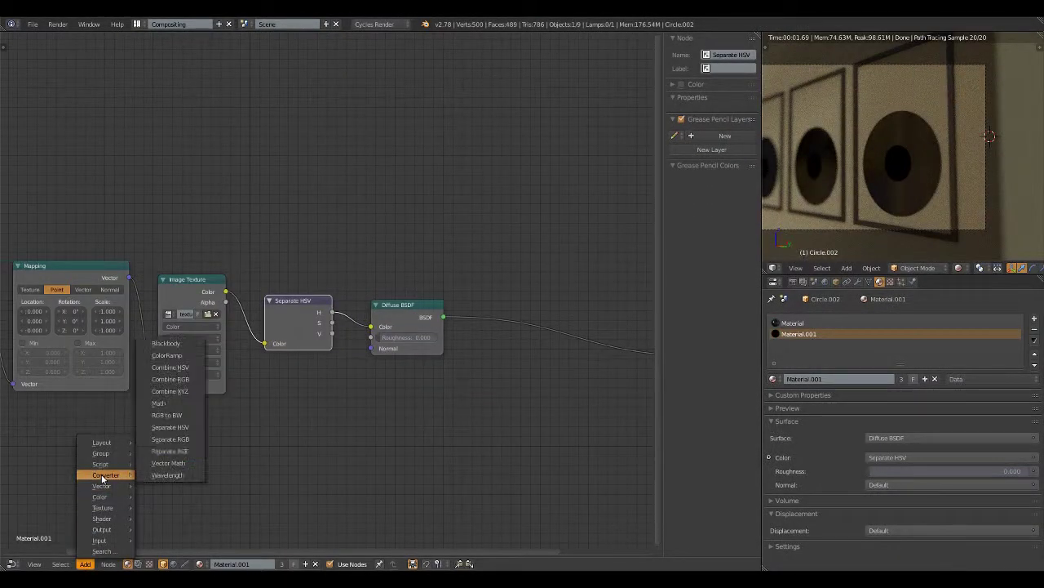
pyautogui.click(175, 425)
pyautogui.click(357, 334)
pyautogui.moveTo(369, 330); pyautogui.dragTo(371, 331)
pyautogui.scroll(2, 370, 331)
# - Add an Object Info input node to randomise hue, then view through the camera
pyautogui.click(86, 564)
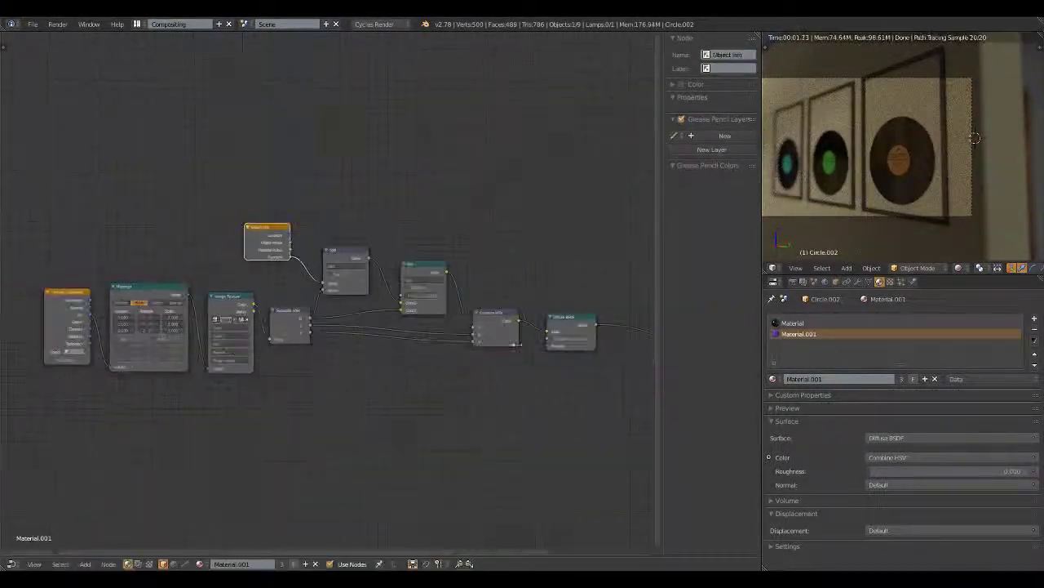
pyautogui.moveTo(275, 352); pyautogui.dragTo(244, 353)
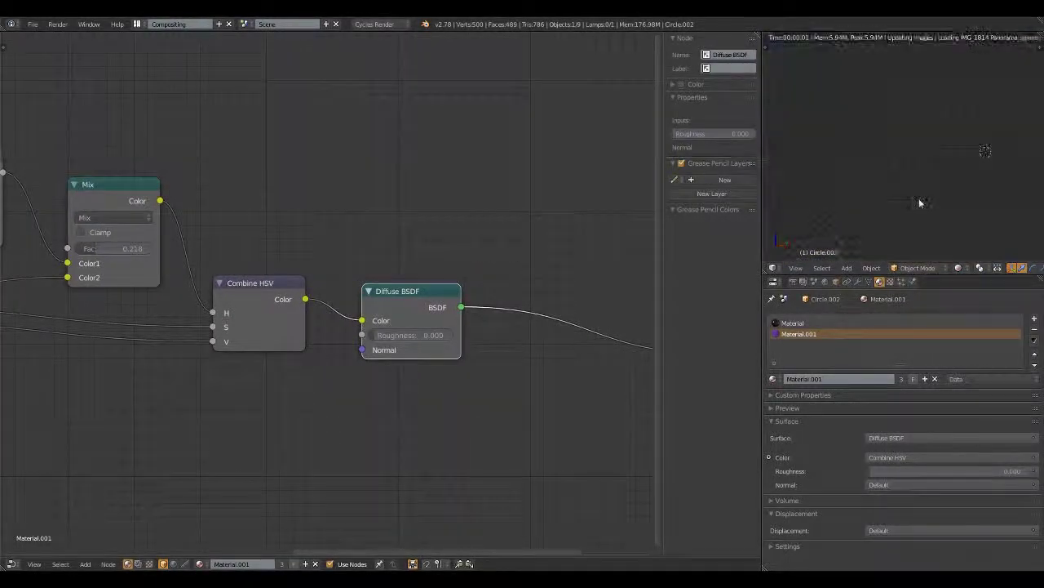
pyautogui.press('KP_0')
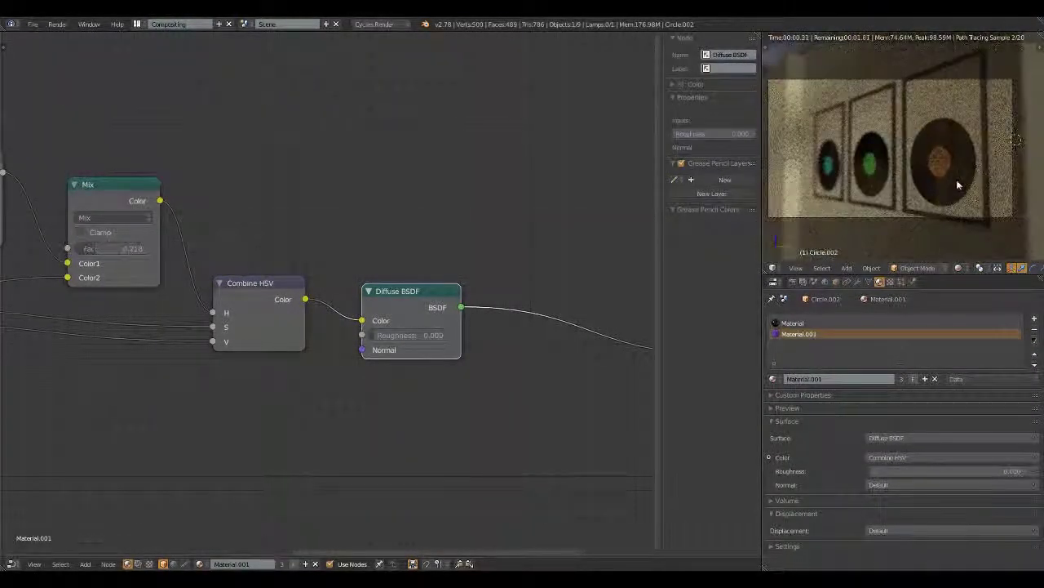
pyautogui.rightClick(1012, 140)
# - Render, switch the resolution to the HDTV 1080p preset, and render again at full size
pyautogui.press('F12')
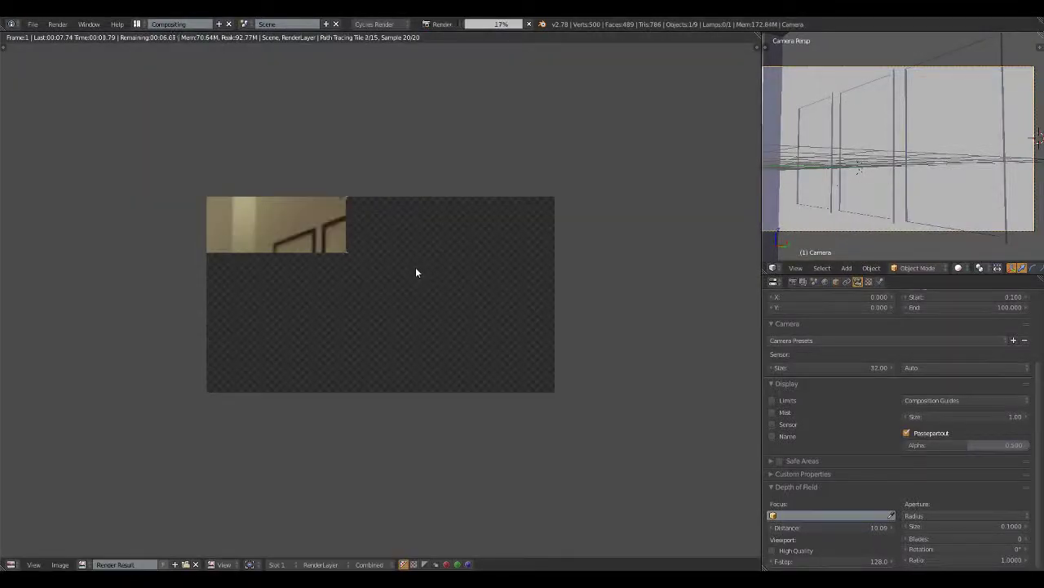
pyautogui.scroll(3, 440, 277)
pyautogui.click(792, 282)
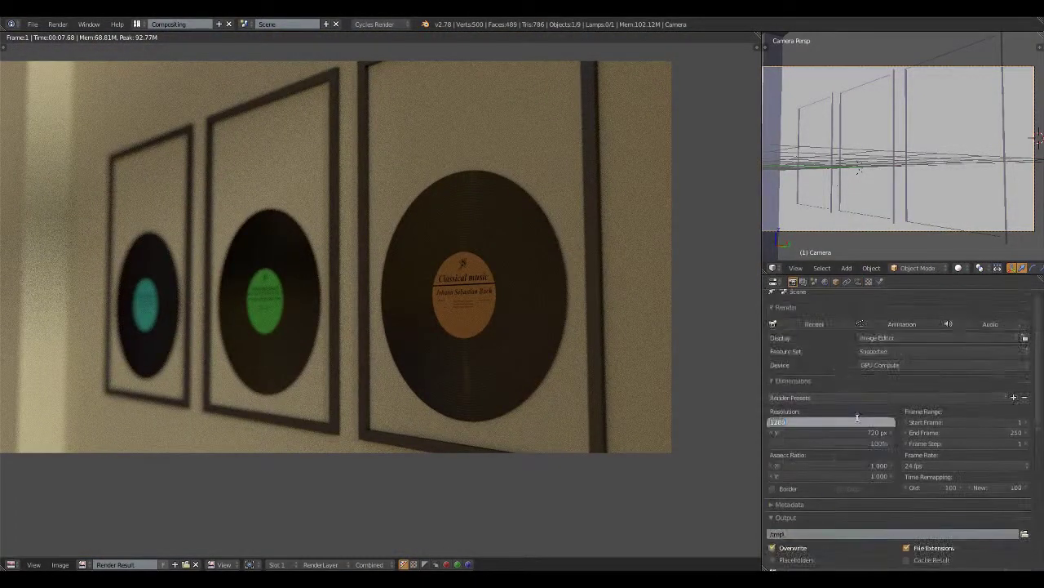
pyautogui.click(889, 397)
pyautogui.click(816, 441)
pyautogui.press('F12')
pyautogui.scroll(2, 590, 338)
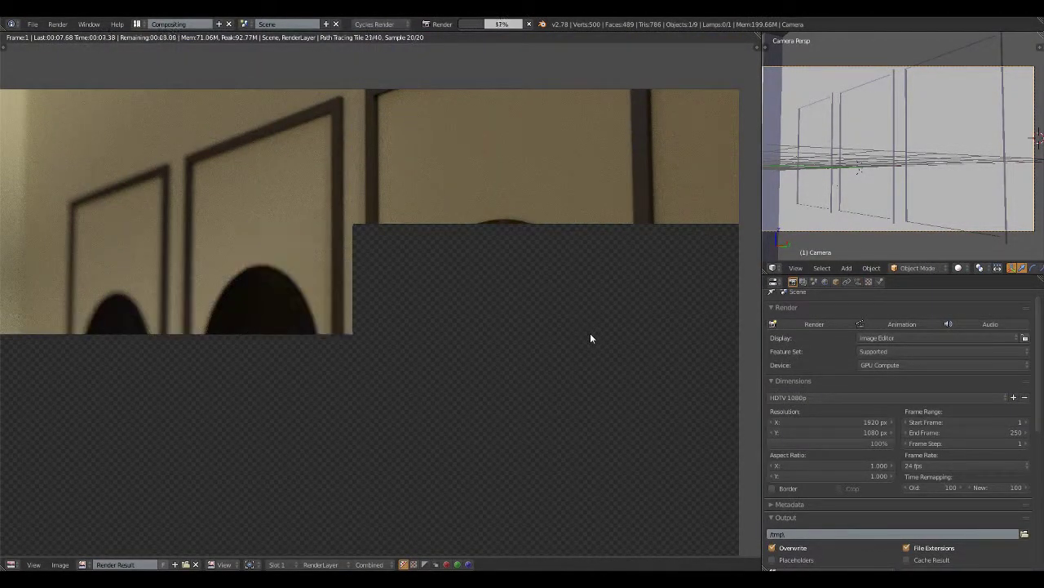
pyautogui.scroll(3, 590, 337)
pyautogui.scroll(-5, 553, 408)
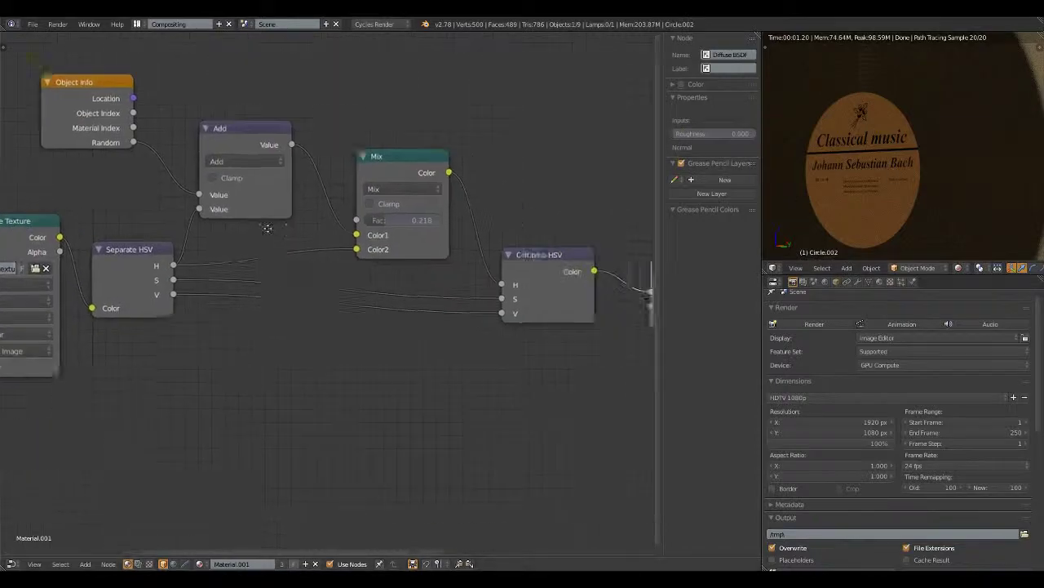
# - Add a Fresnel node and wire it into the Mix Shader's factor
pyautogui.moveTo(267, 227); pyautogui.dragTo(55, 216, button='middle')
pyautogui.moveTo(490, 269); pyautogui.dragTo(334, 301, button='middle')
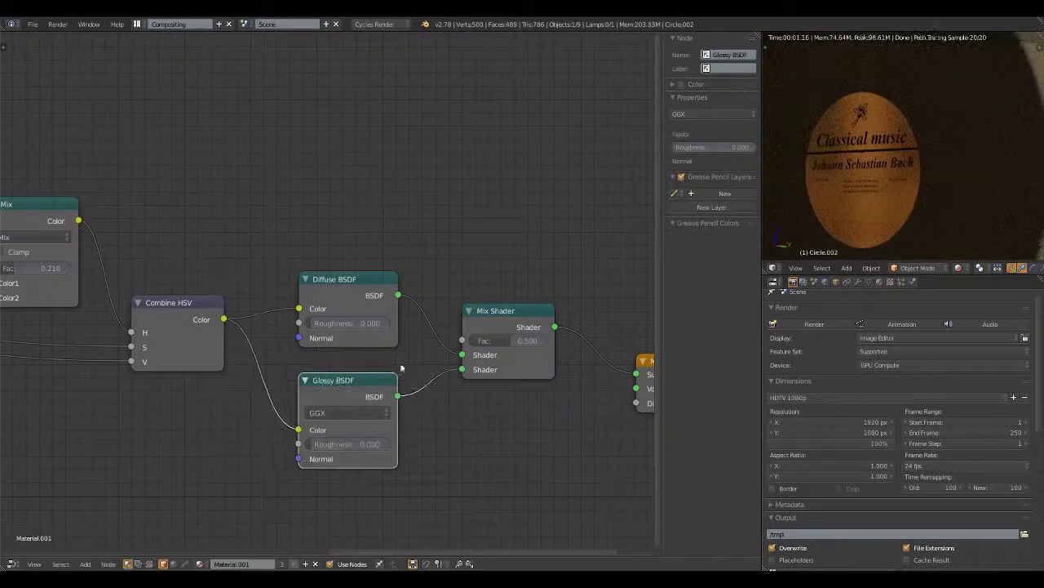
pyautogui.moveTo(506, 310); pyautogui.dragTo(533, 261)
pyautogui.click(85, 563)
pyautogui.click(176, 408)
pyautogui.click(383, 214)
pyautogui.moveTo(429, 222); pyautogui.dragTo(490, 291)
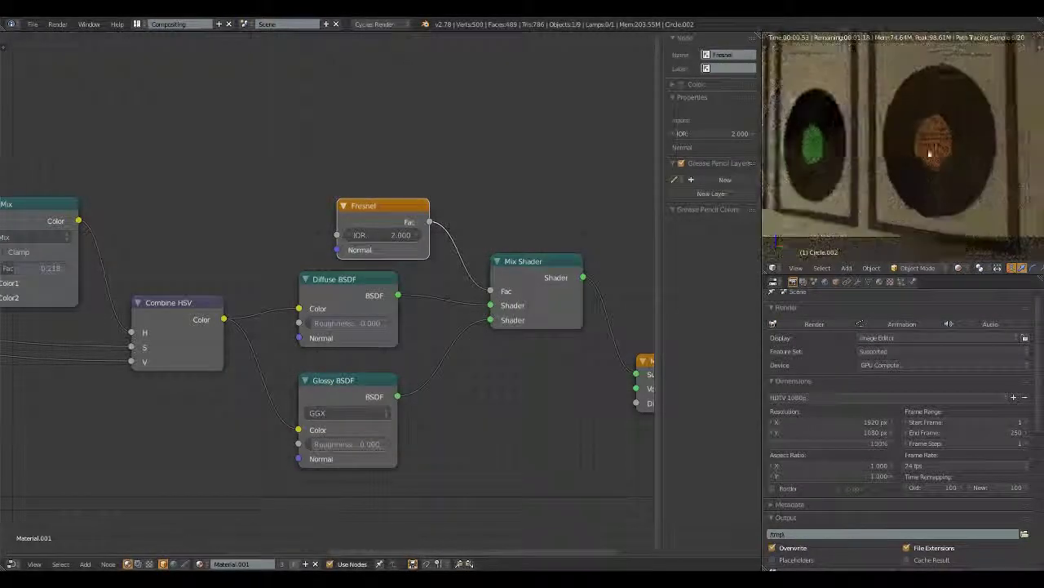
# - Add a ColorRamp node after the Fresnel to shape the blend
pyautogui.click(85, 563)
pyautogui.click(172, 473)
pyautogui.click(394, 216)
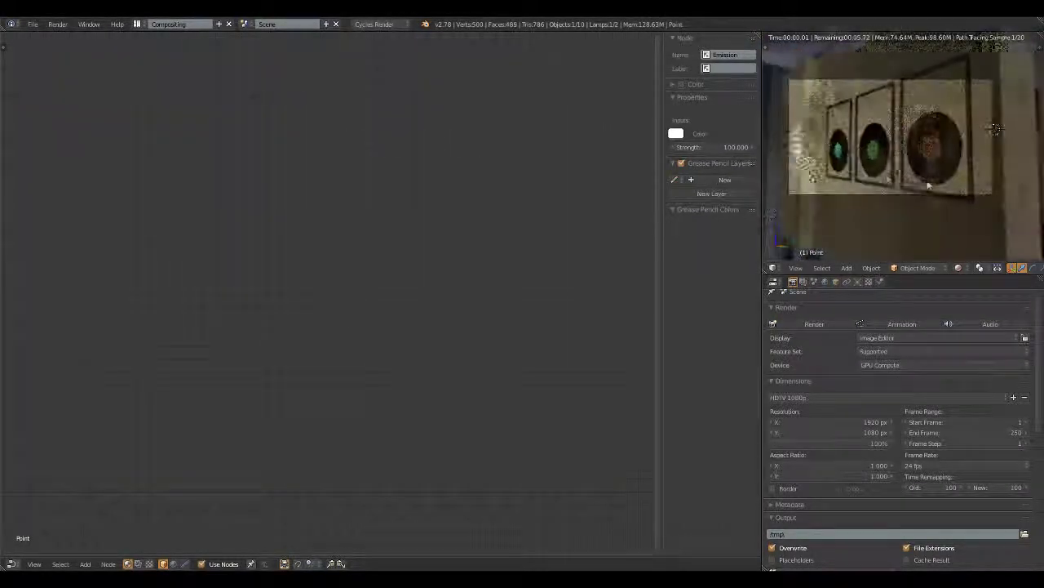
# - Move the lamp along X and raise the vinyl's glossy roughness to 0.100
pyautogui.press('x')
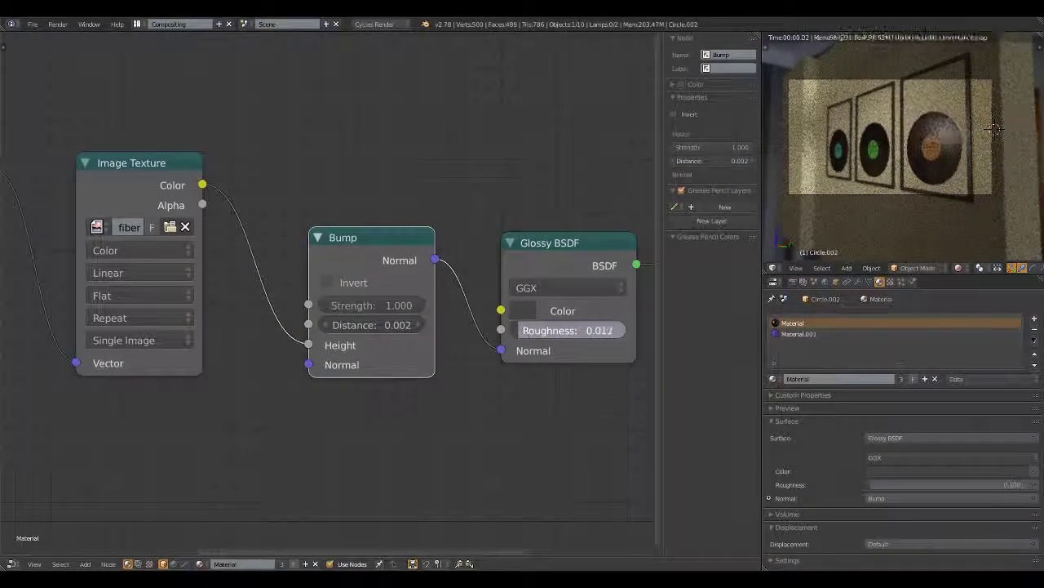
pyautogui.press('BackSpace')
pyautogui.write('42')
pyautogui.press('Return')
pyautogui.moveTo(584, 333); pyautogui.dragTo(596, 333)
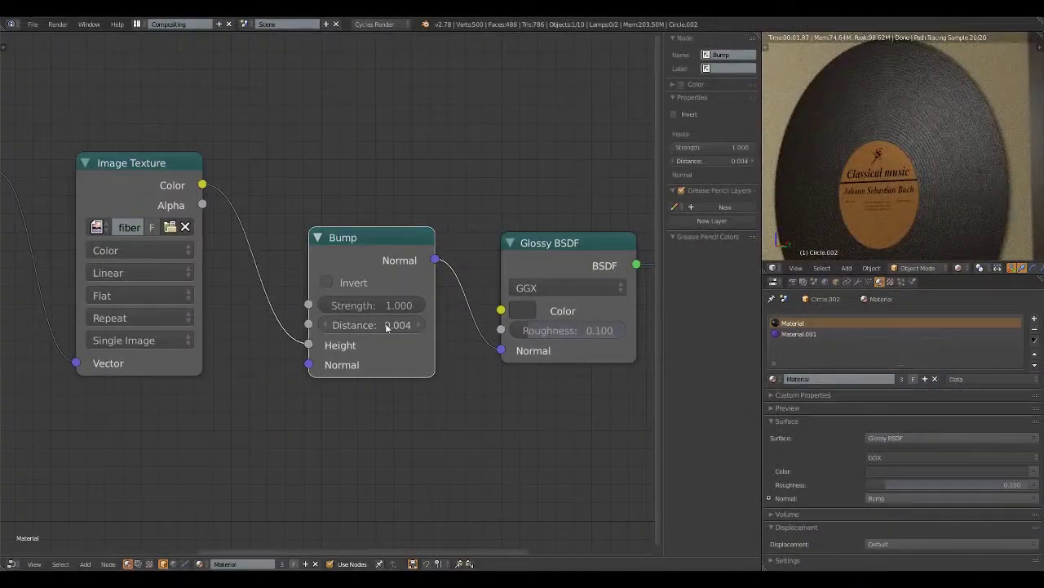
# - Duplicate a record along X, select the lamp, and preview in rendered shading
pyautogui.hotkey('shift', 'd')
pyautogui.press('x')
pyautogui.click(908, 196)
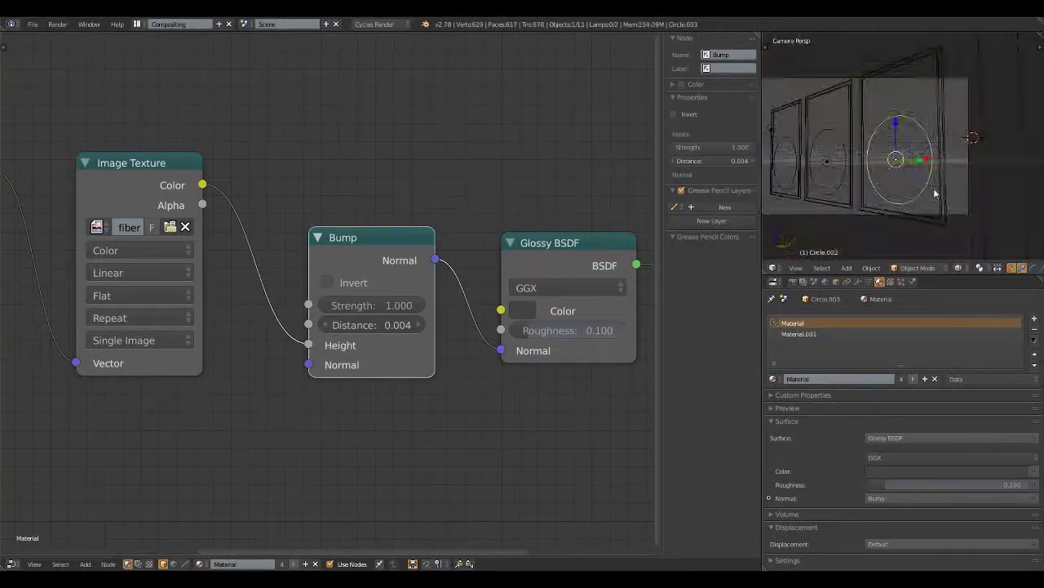
pyautogui.rightClick(874, 187)
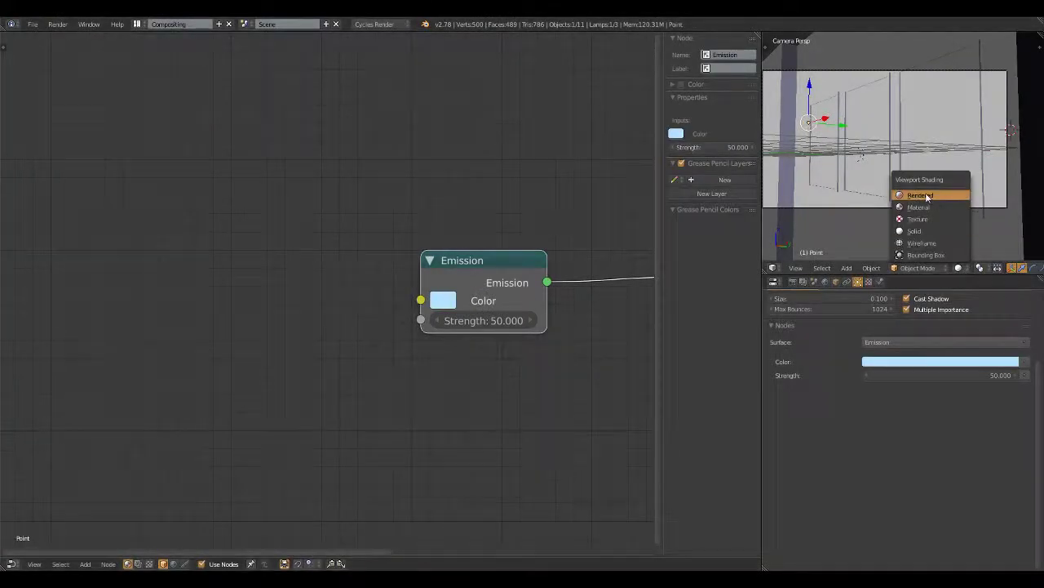
pyautogui.click(925, 195)
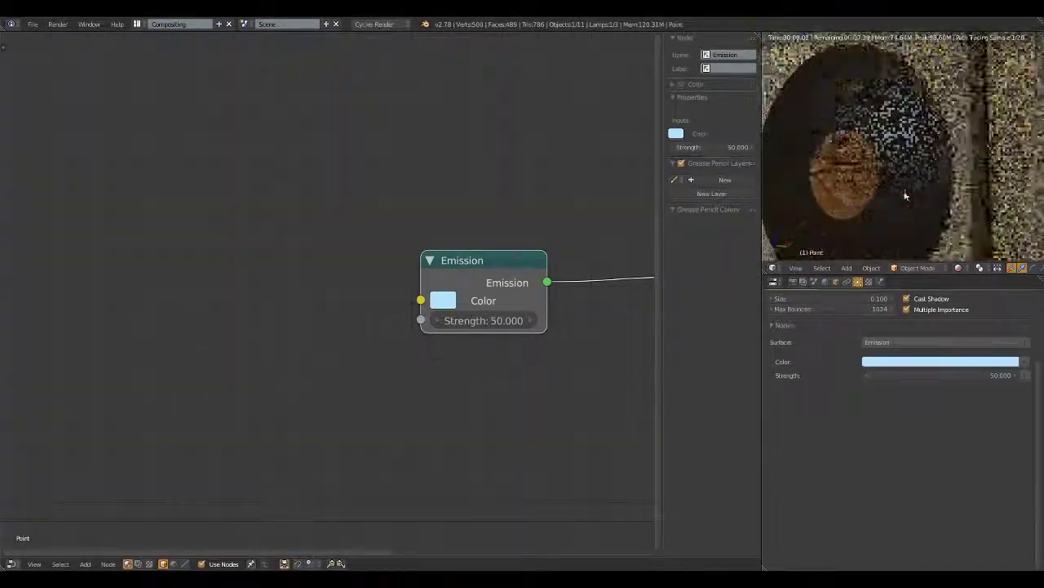
# - Render the final image with F12, then turn the 3D view into an Image Editor
pyautogui.press('F12')
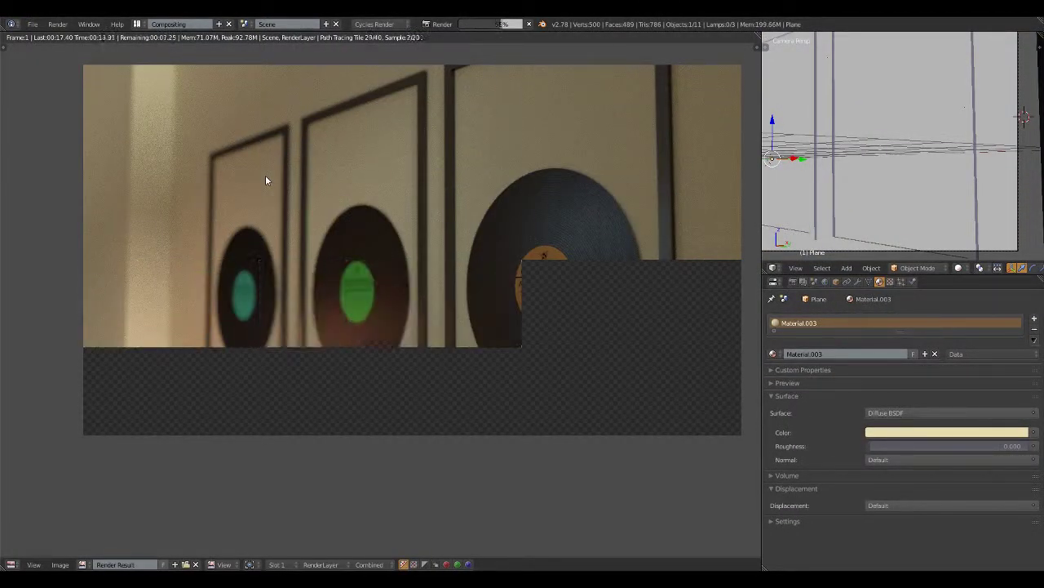
pyautogui.scroll(-1, 420, 184)
pyautogui.scroll(4, 420, 183)
pyautogui.scroll(-4, 280, 256)
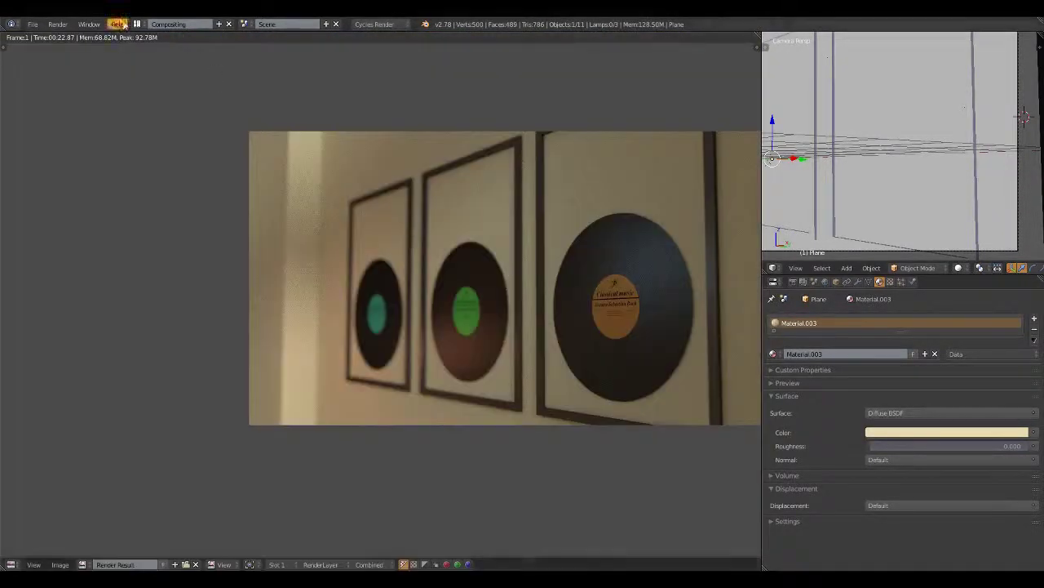
pyautogui.press('Escape')
pyautogui.click(773, 267)
pyautogui.click(804, 353)
# - Insert a Color Balance node on the Render Layers–Composite link
pyautogui.scroll(-2, 326, 326)
pyautogui.moveTo(351, 179); pyautogui.dragTo(61, 208)
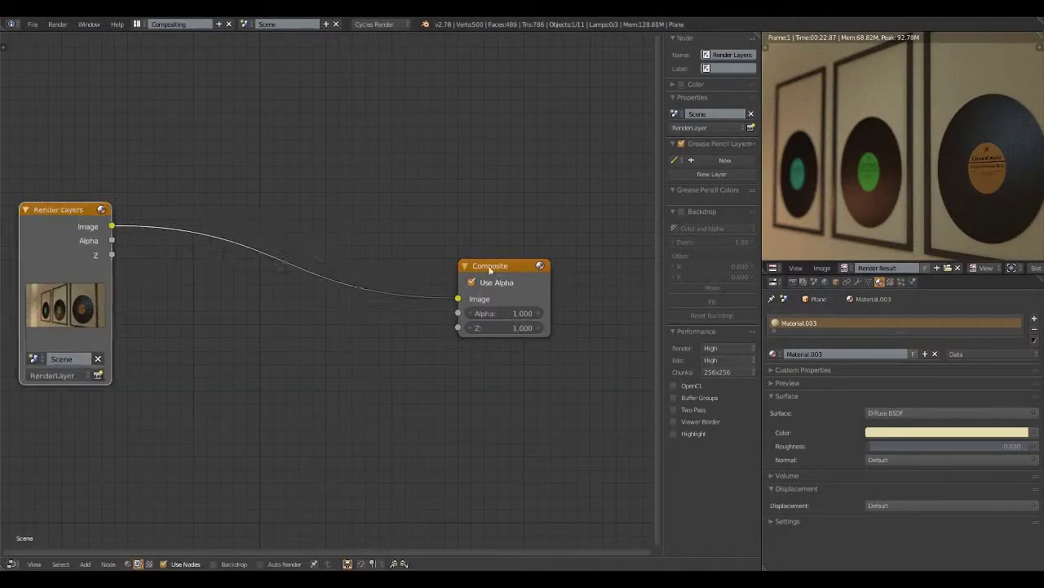
pyautogui.moveTo(504, 268); pyautogui.dragTo(568, 269)
pyautogui.click(85, 564)
pyautogui.click(418, 254)
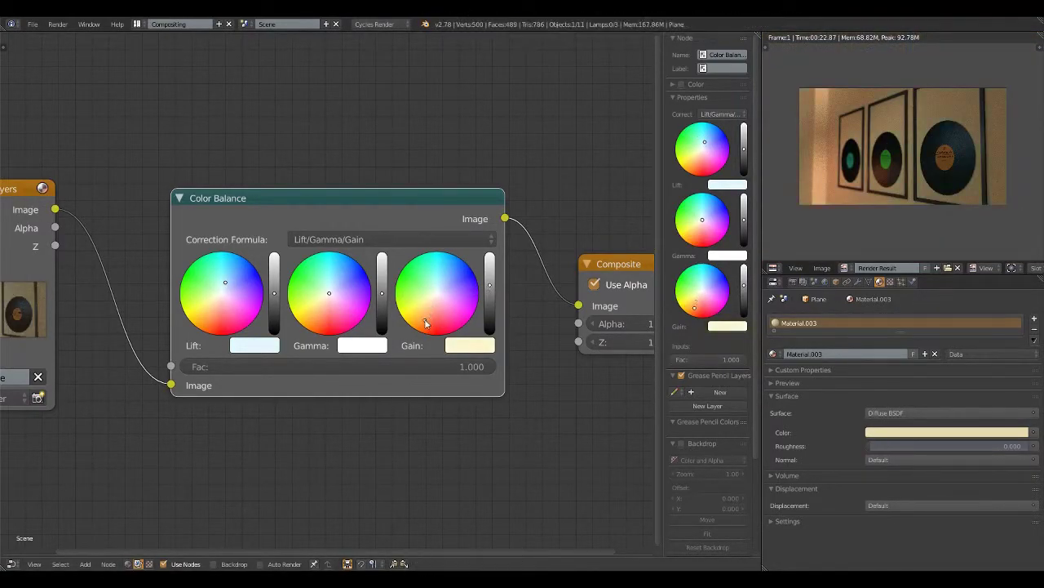
# - Reset Color Balance gamma to neutral, adjust the lift colour, and frame all nodes
pyautogui.scroll(1, 334, 292)
pyautogui.click(335, 368)
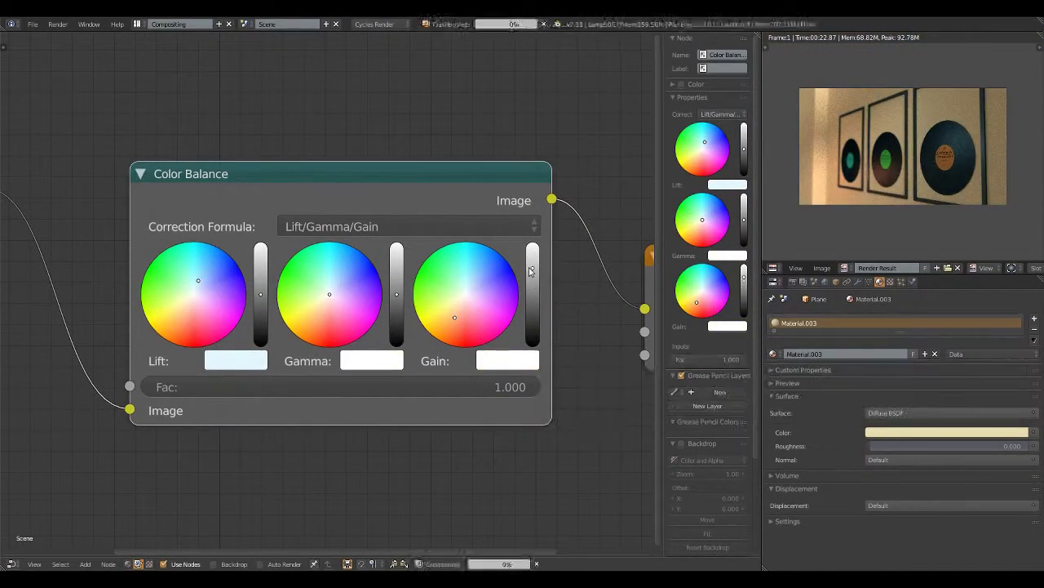
pyautogui.rightClick(204, 294)
pyautogui.click(204, 294)
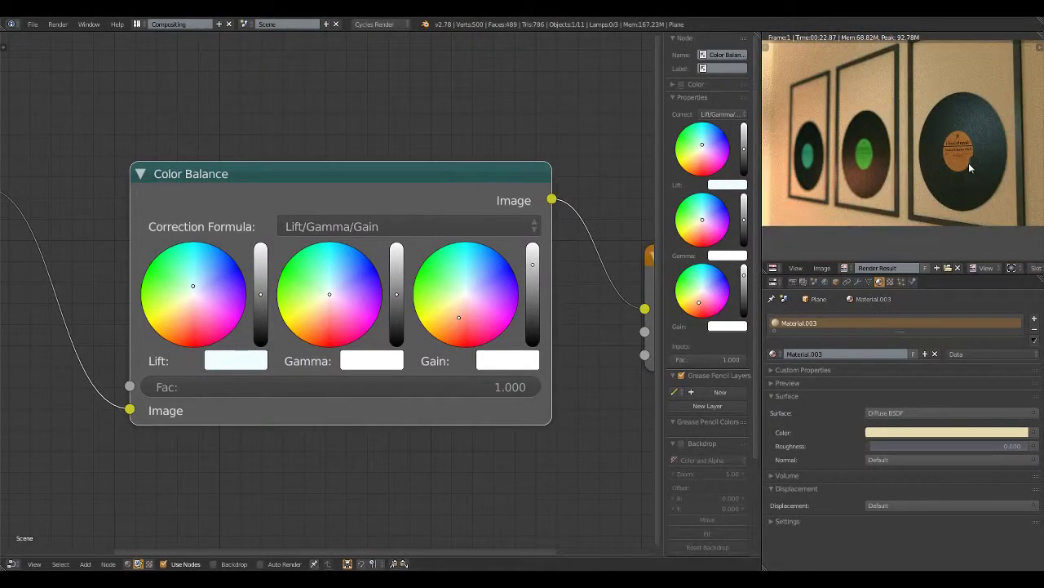
pyautogui.press('Home')
# - Add a Soften filter node after the Color Balance
pyautogui.click(85, 563)
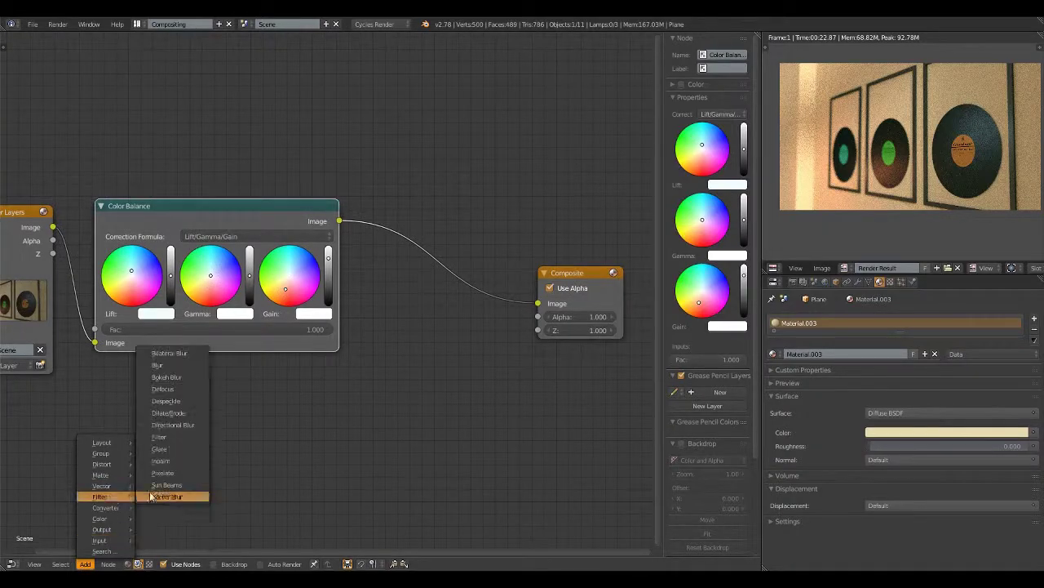
pyautogui.click(161, 441)
pyautogui.click(408, 270)
pyautogui.click(85, 563)
# - Add a Lens Distortion node after Soften with Dispersion set to 0.030
pyautogui.click(151, 458)
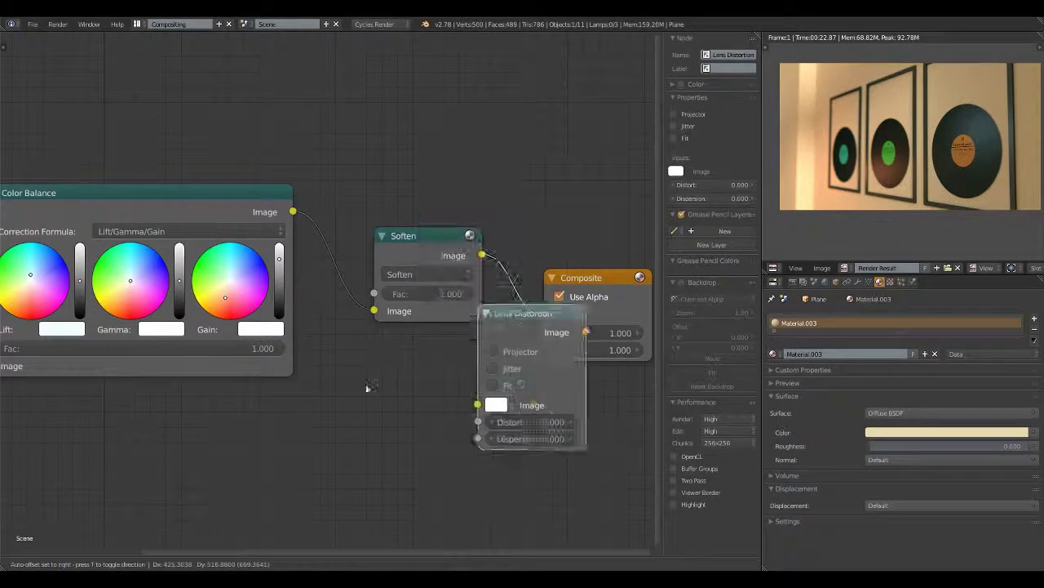
pyautogui.click(523, 228)
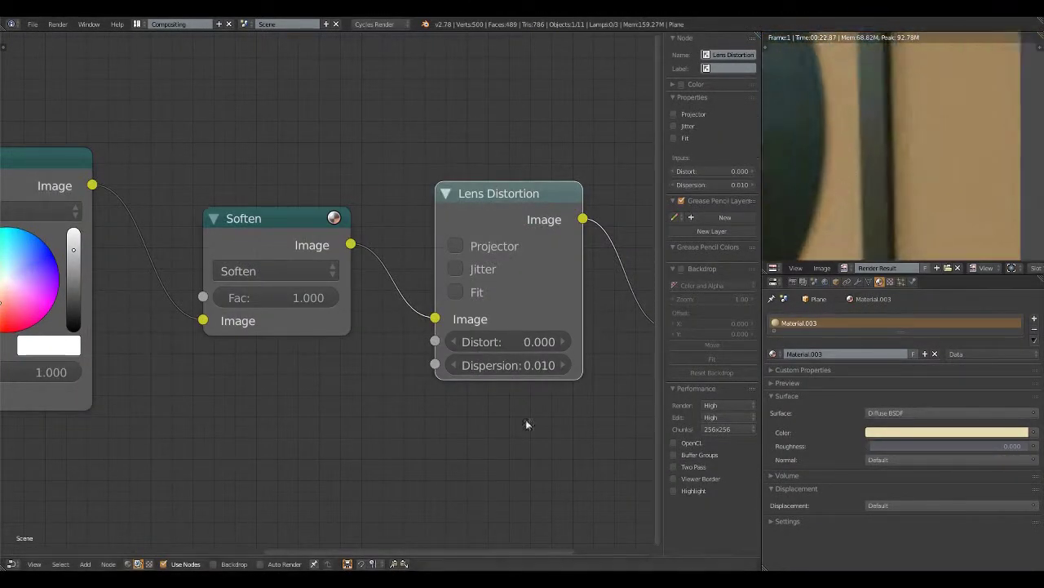
pyautogui.moveTo(533, 369); pyautogui.dragTo(540, 366)
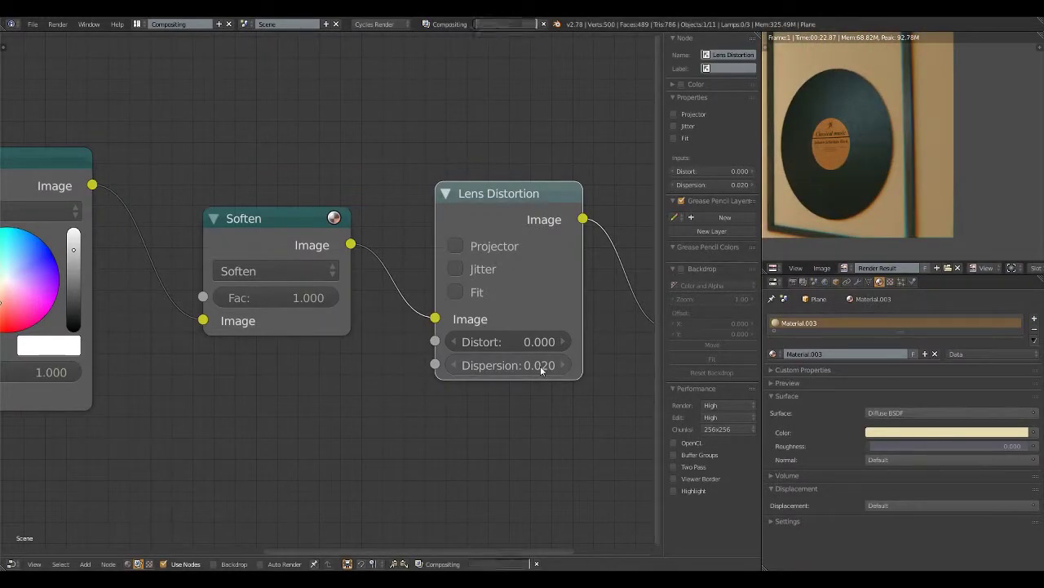
pyautogui.write('3')
pyautogui.press('Return')
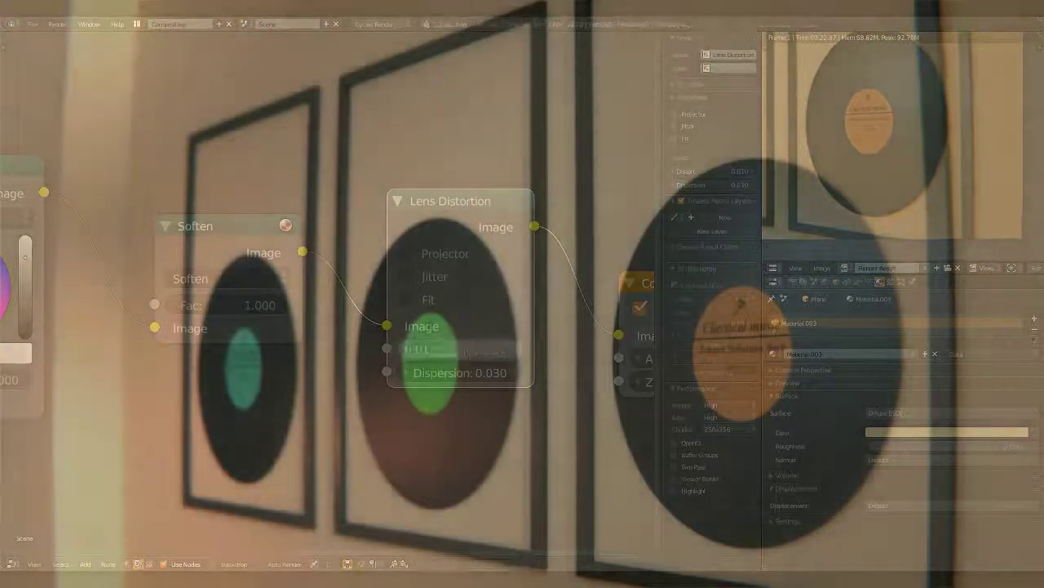